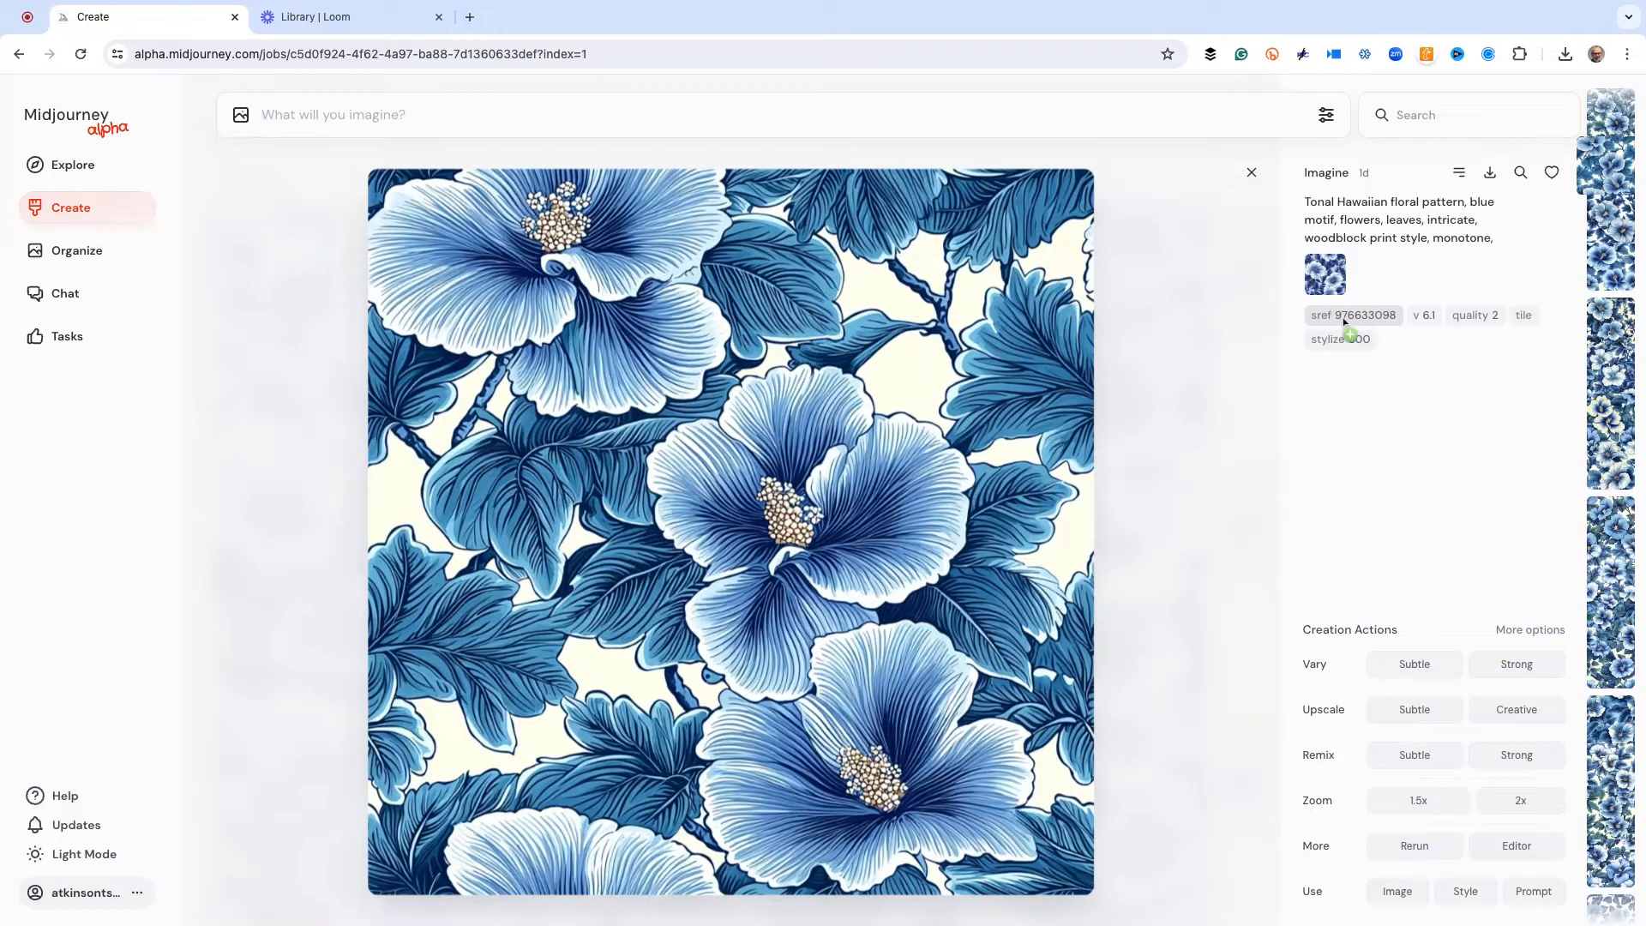
Try to generate images from the prompt ". --sref -8379847"
click(1345, 323)
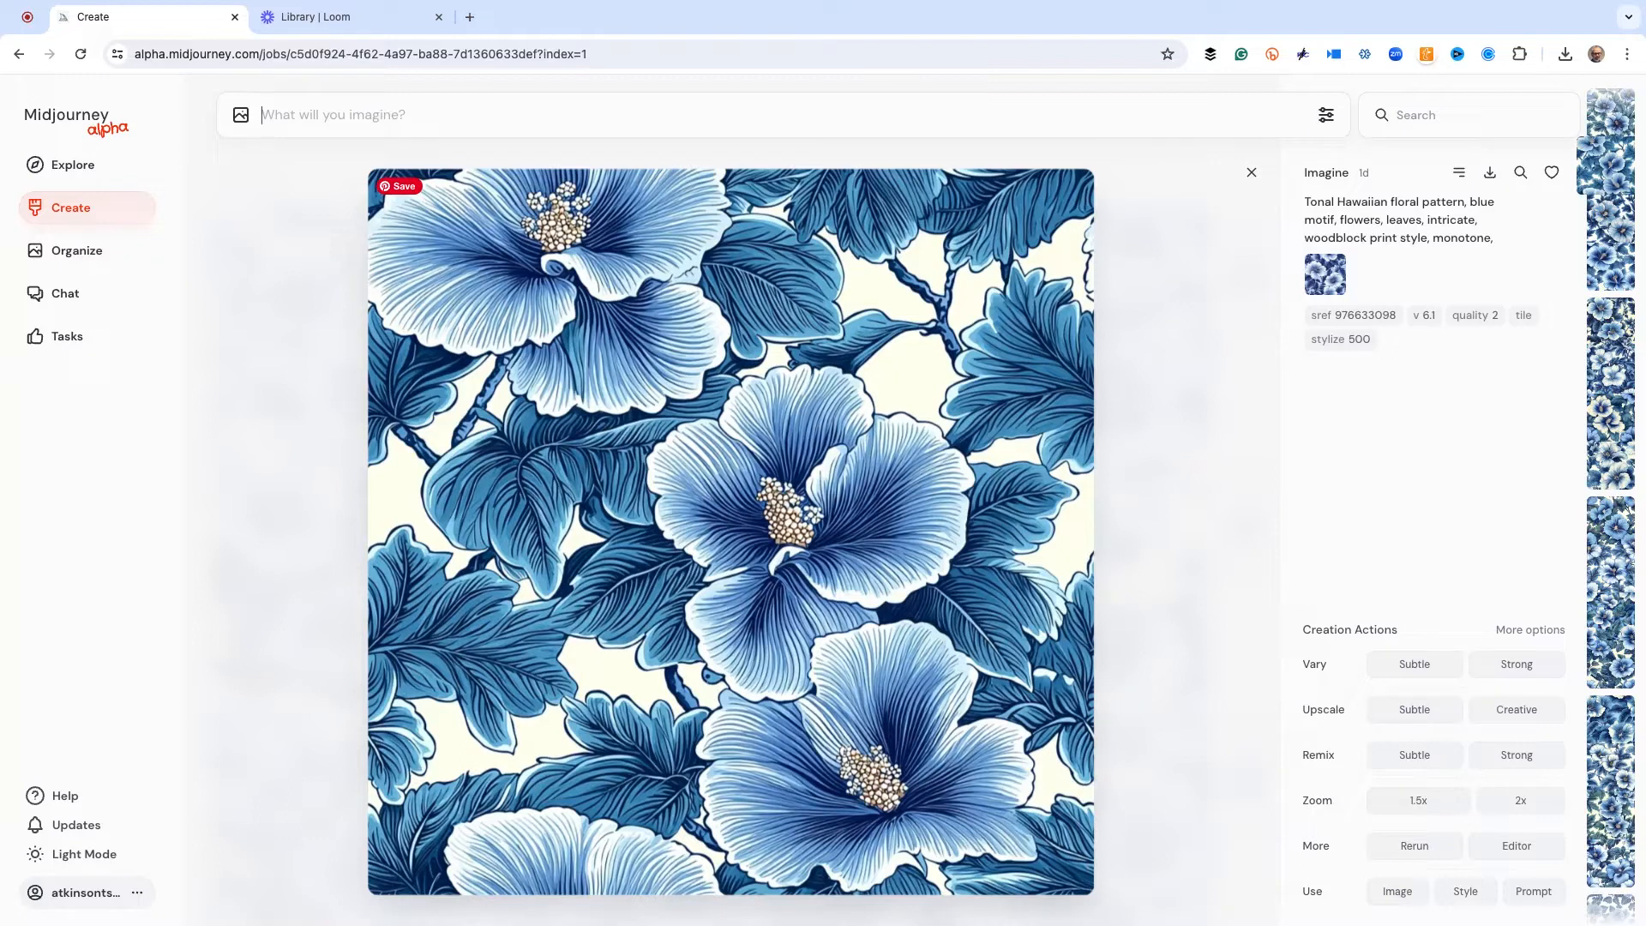
text(.)
text( --)
text(sref)
text(-8374-82374)
key(BackSpace)
key(BackSpace)
key(BackSpace)
key(BackSpace)
key(BackSpace)
key(BackSpace)
text(98474983274)
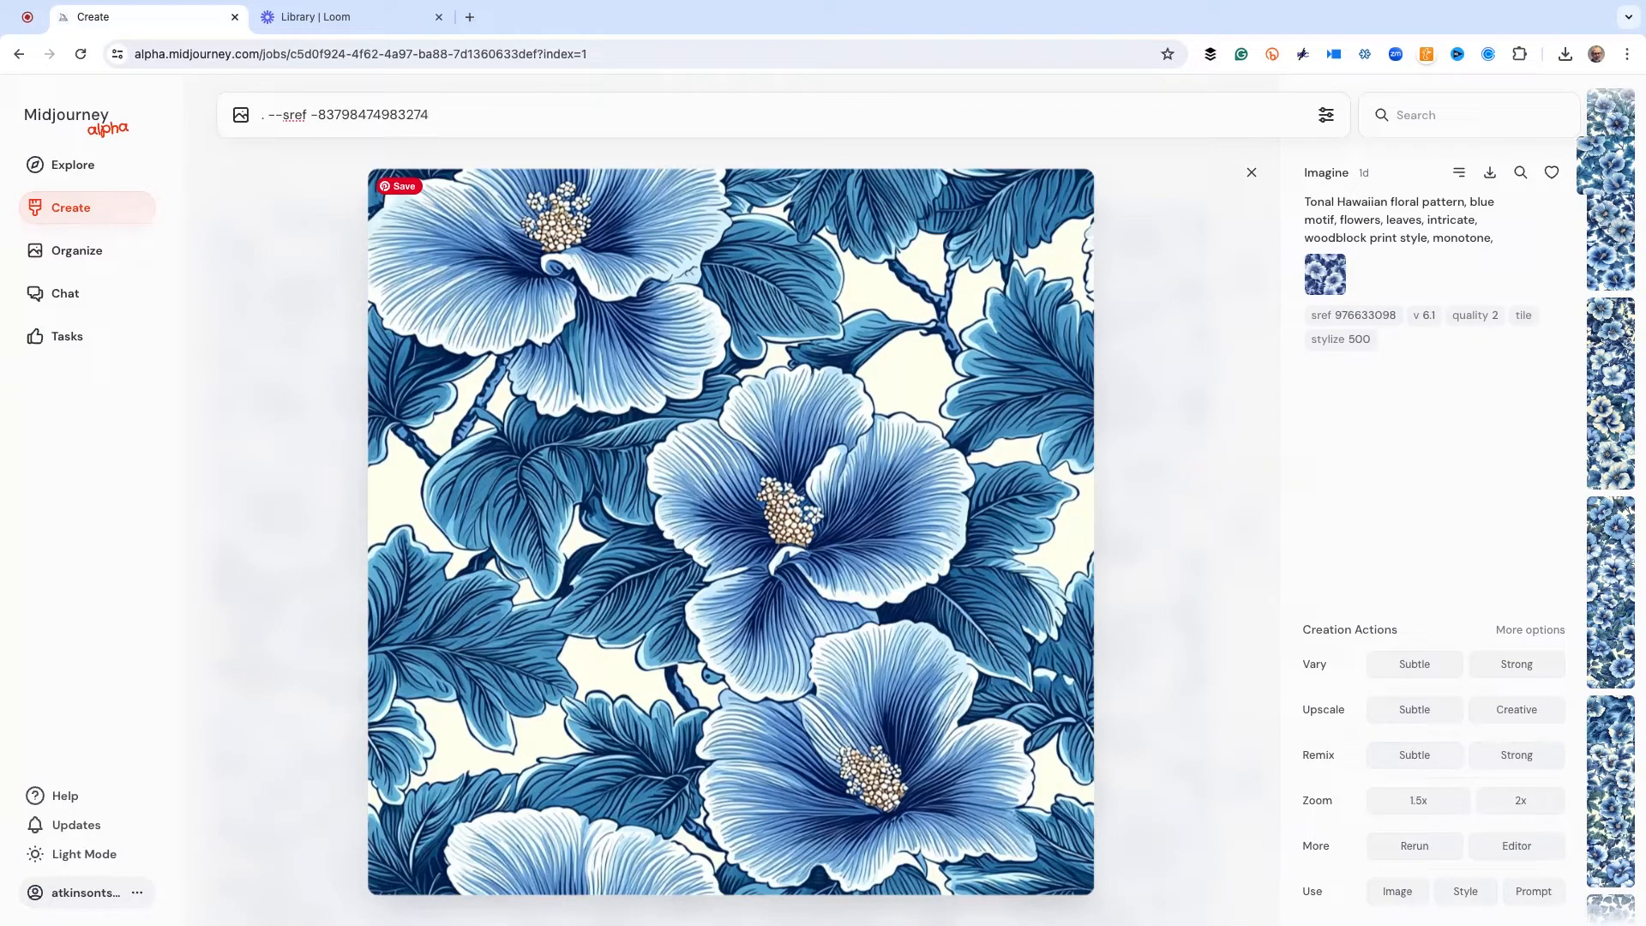
key(BackSpace)
key(BackSpace)
key(BackSpace)
key(BackSpace)
key(BackSpace)
key(BackSpace)
key(BackSpace)
key(Return)
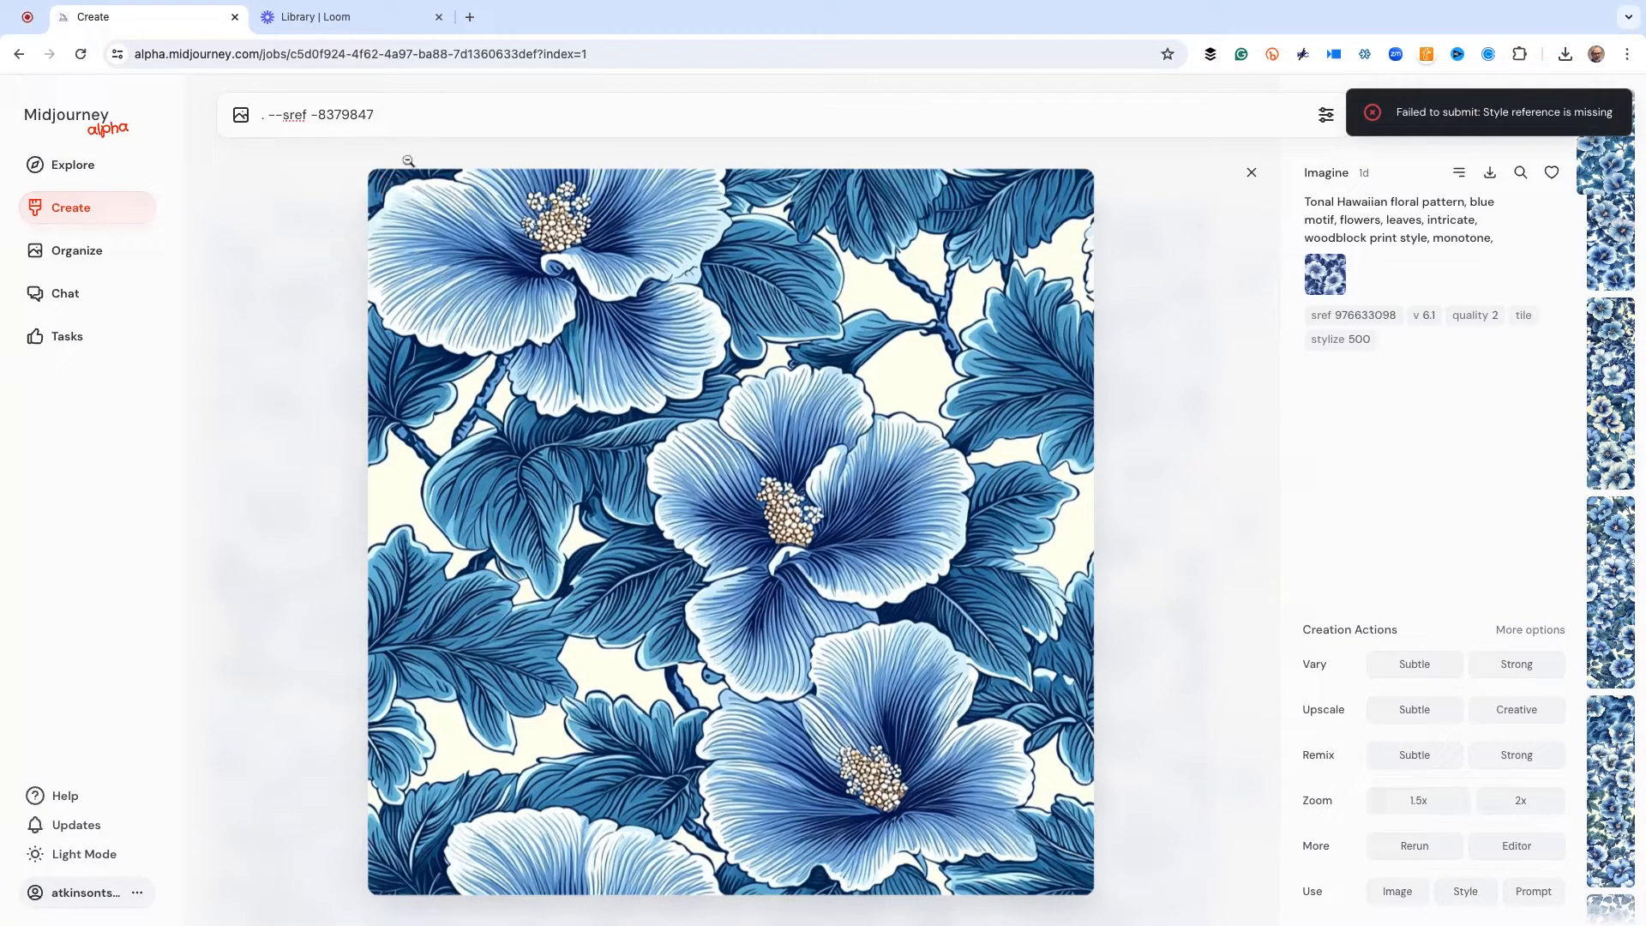
Remove the minus sign from the style reference code and submit the prompt as ". --sref 8379847"
click(318, 115)
key(BackSpace)
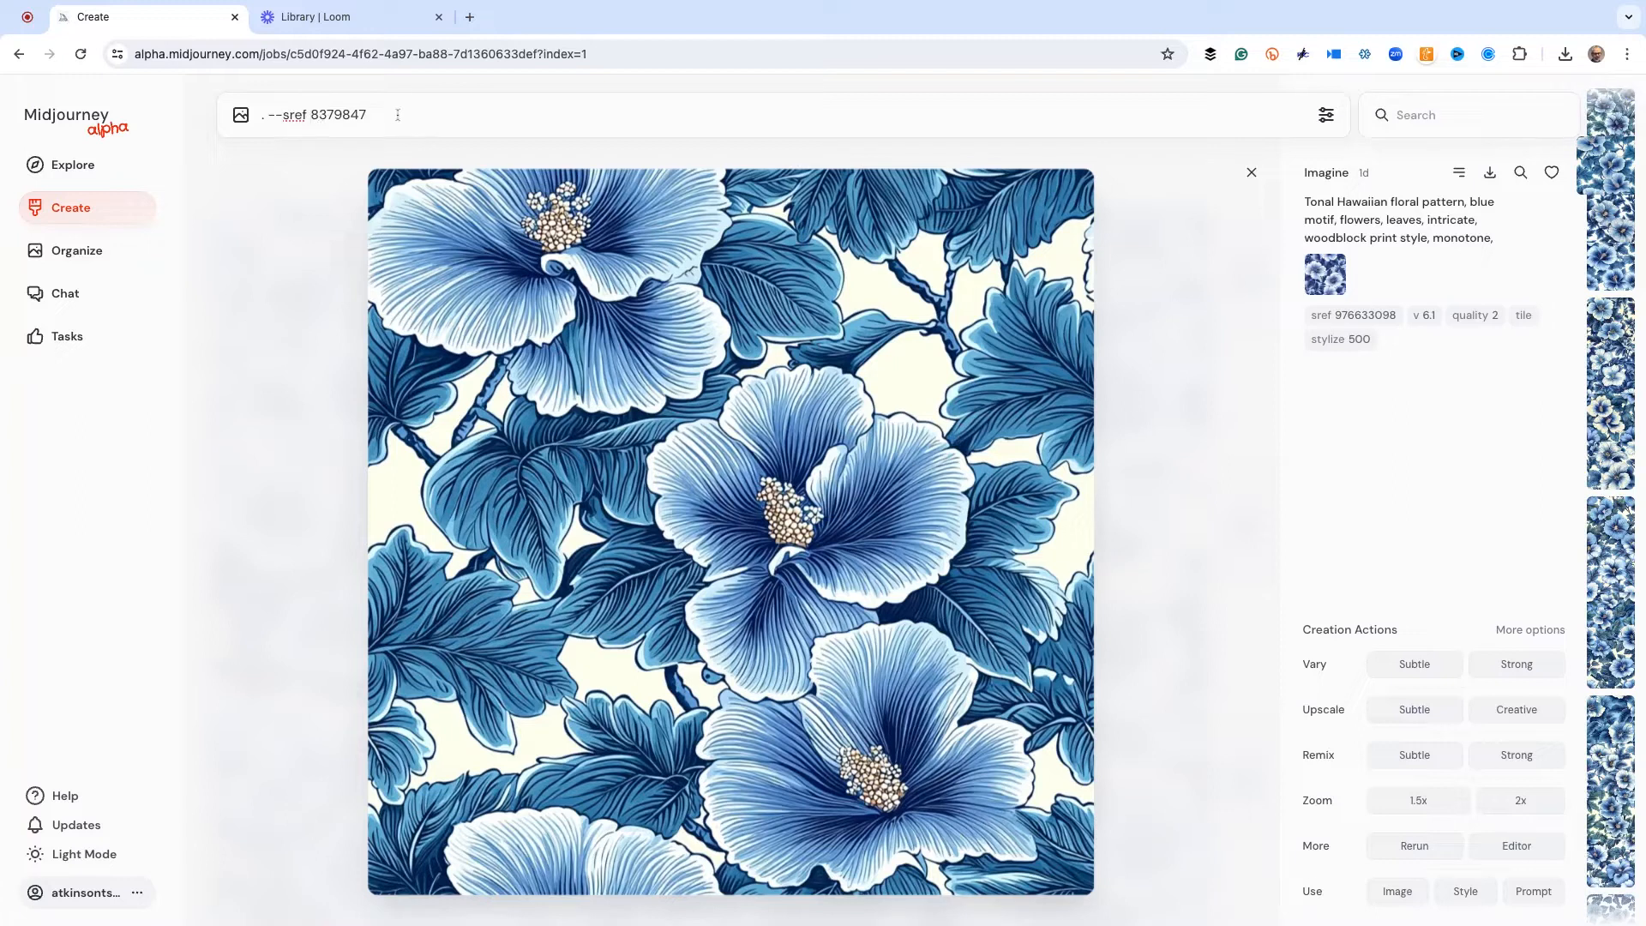
key(Return)
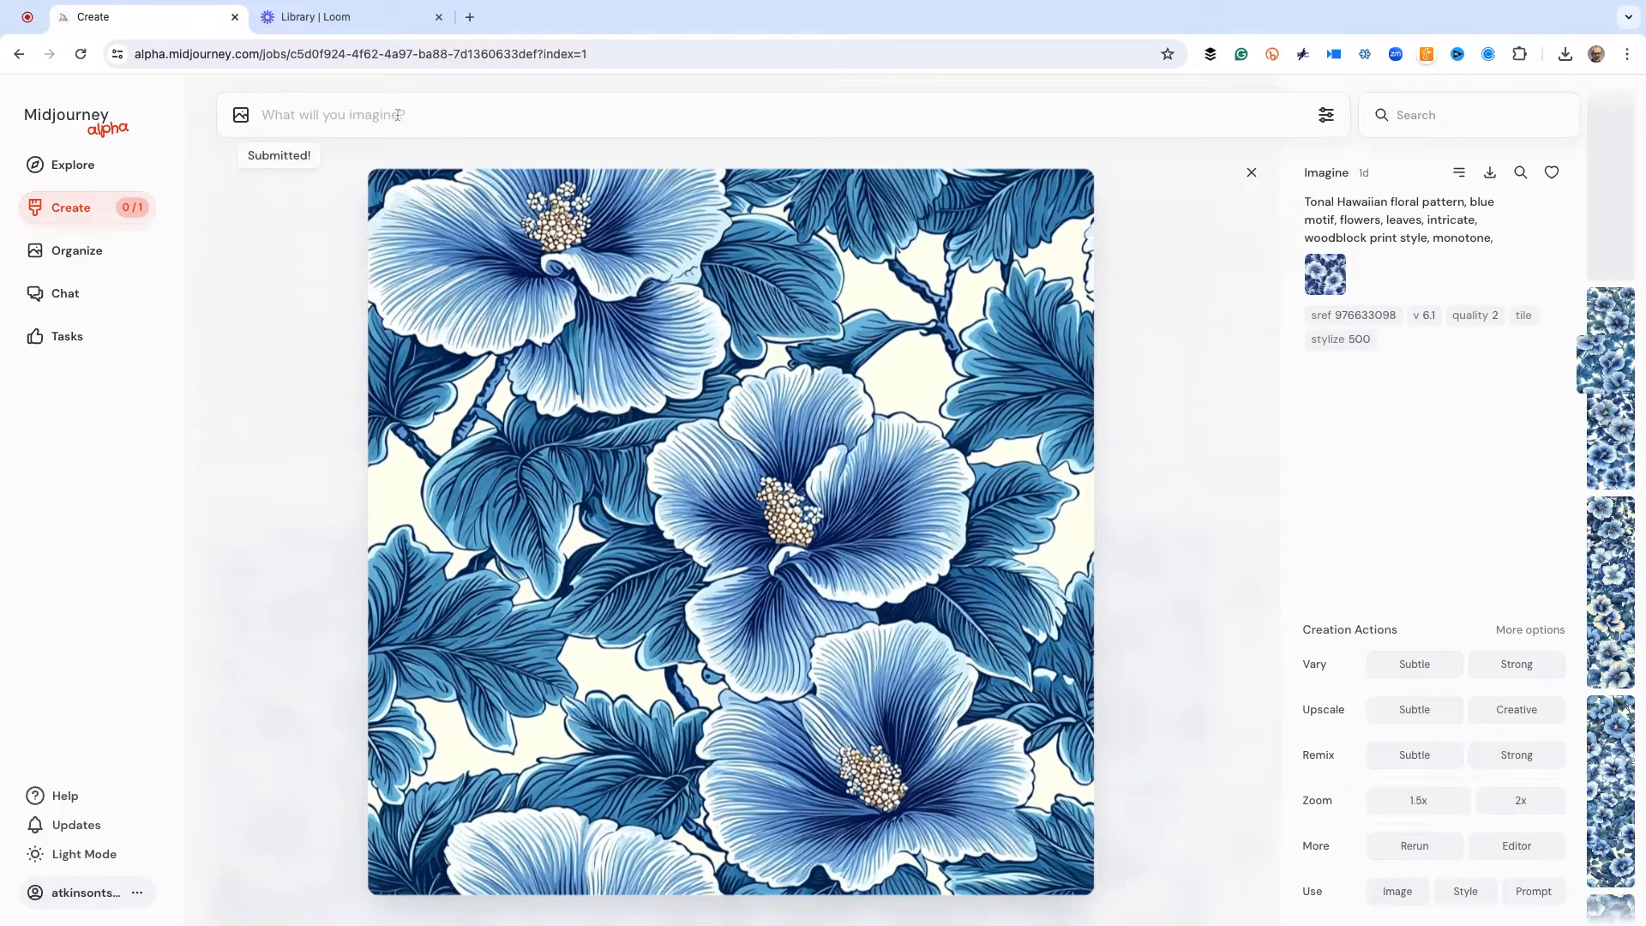
Examine the four images generated with style reference 8379847 one by one in enlarged view
click(84, 216)
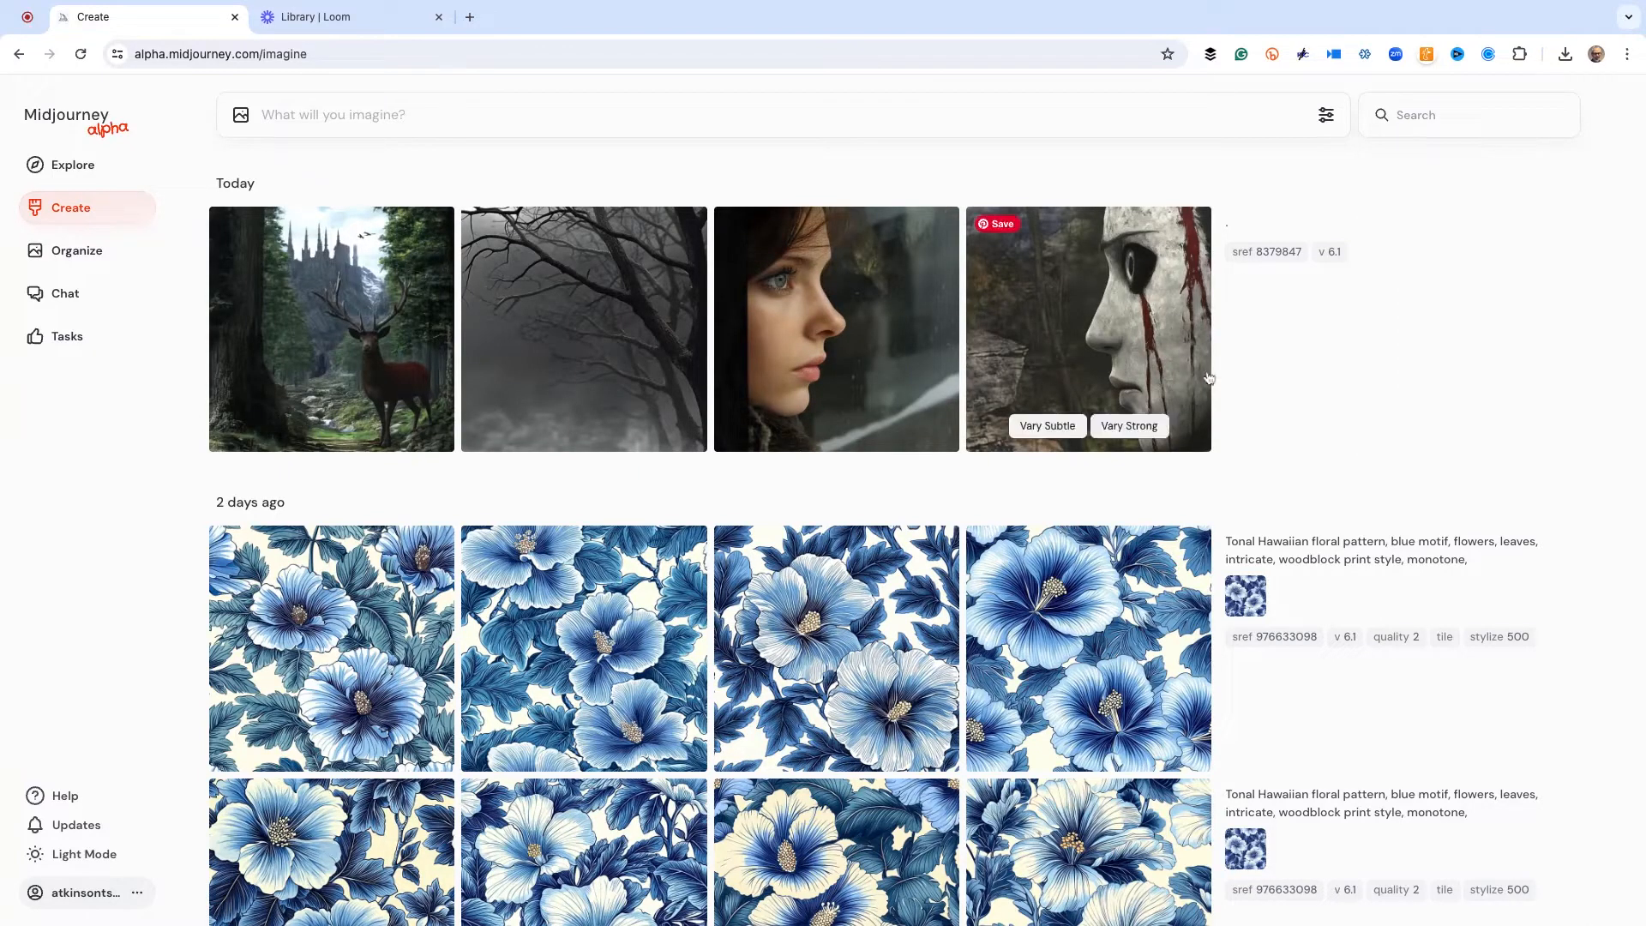
mouse_move(301, 312)
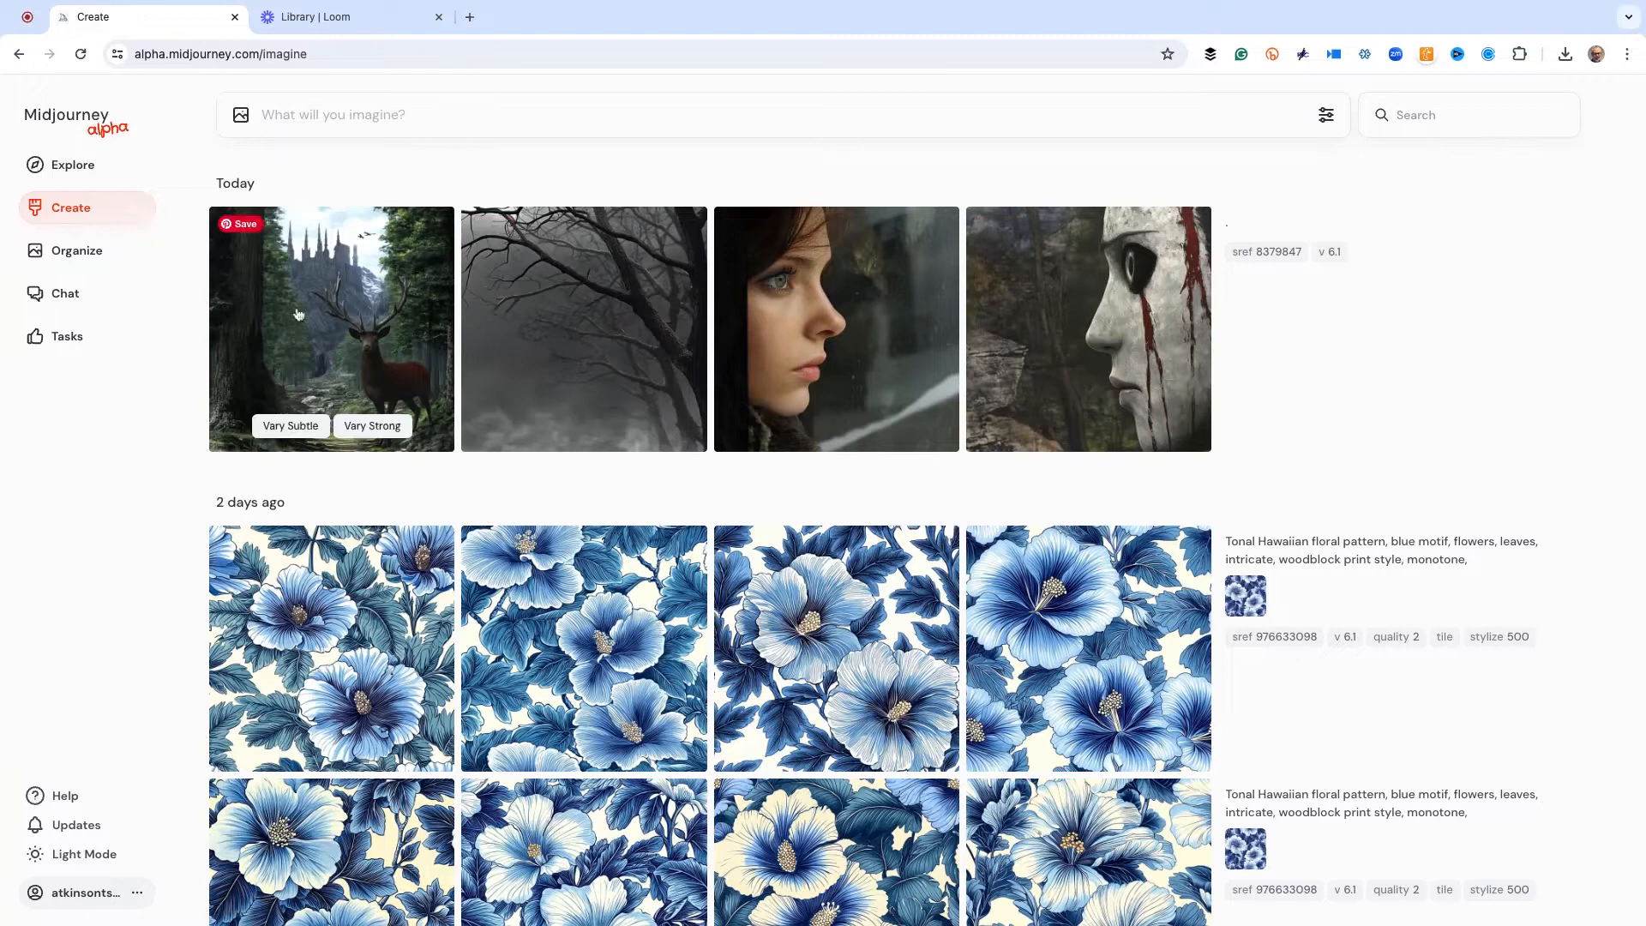
click(1046, 313)
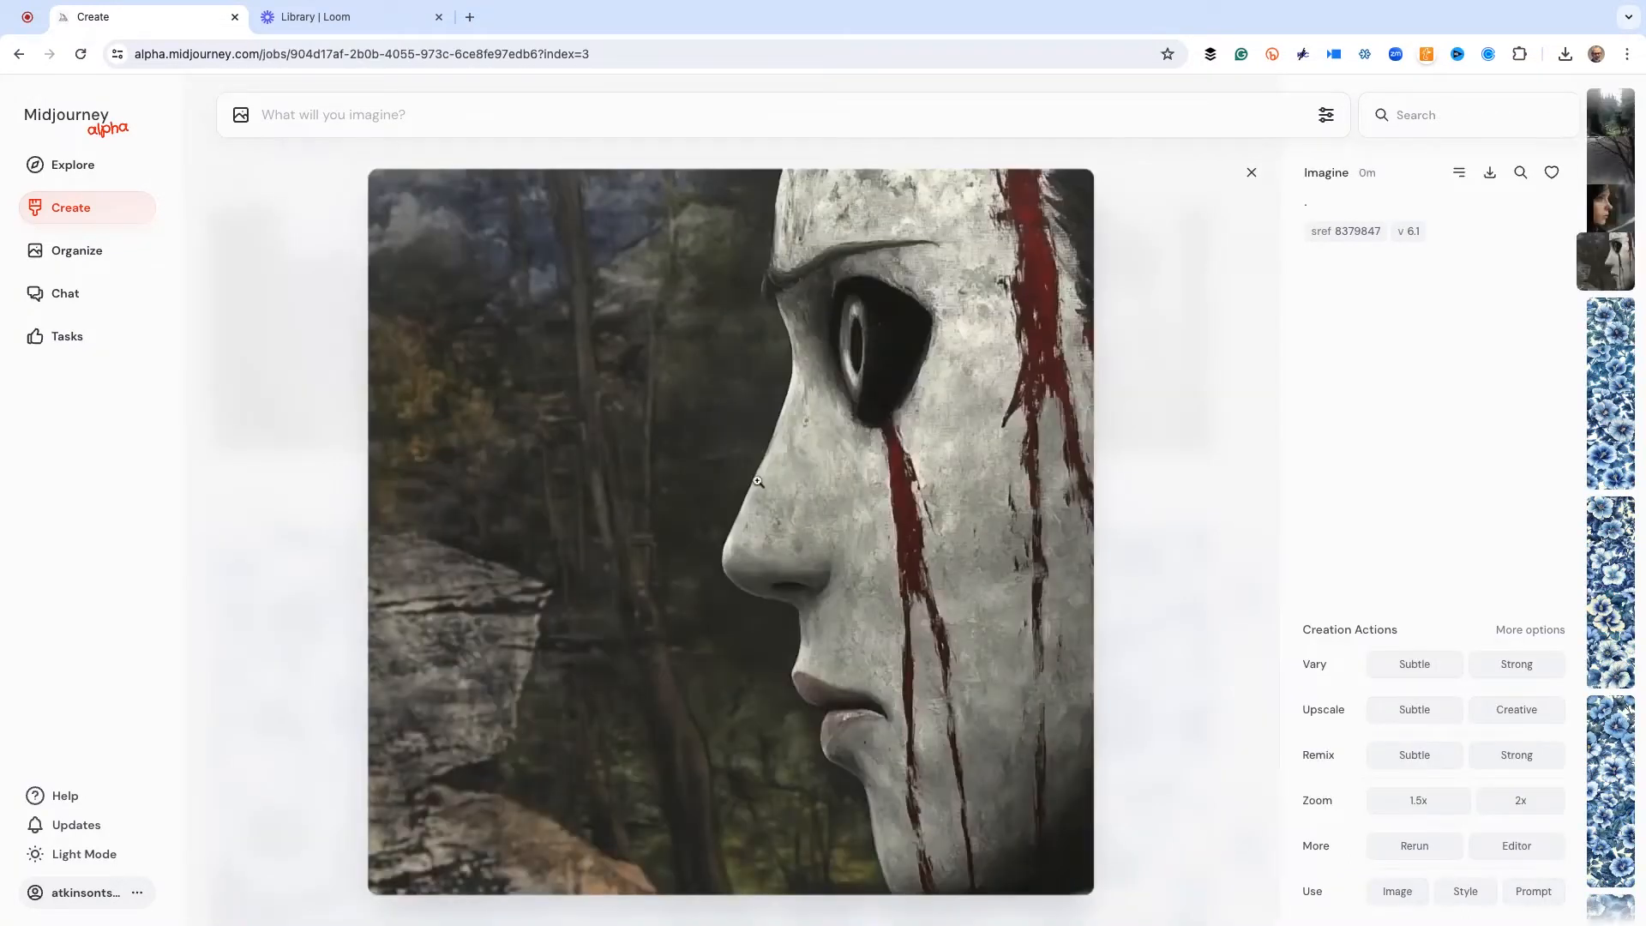
key(Left)
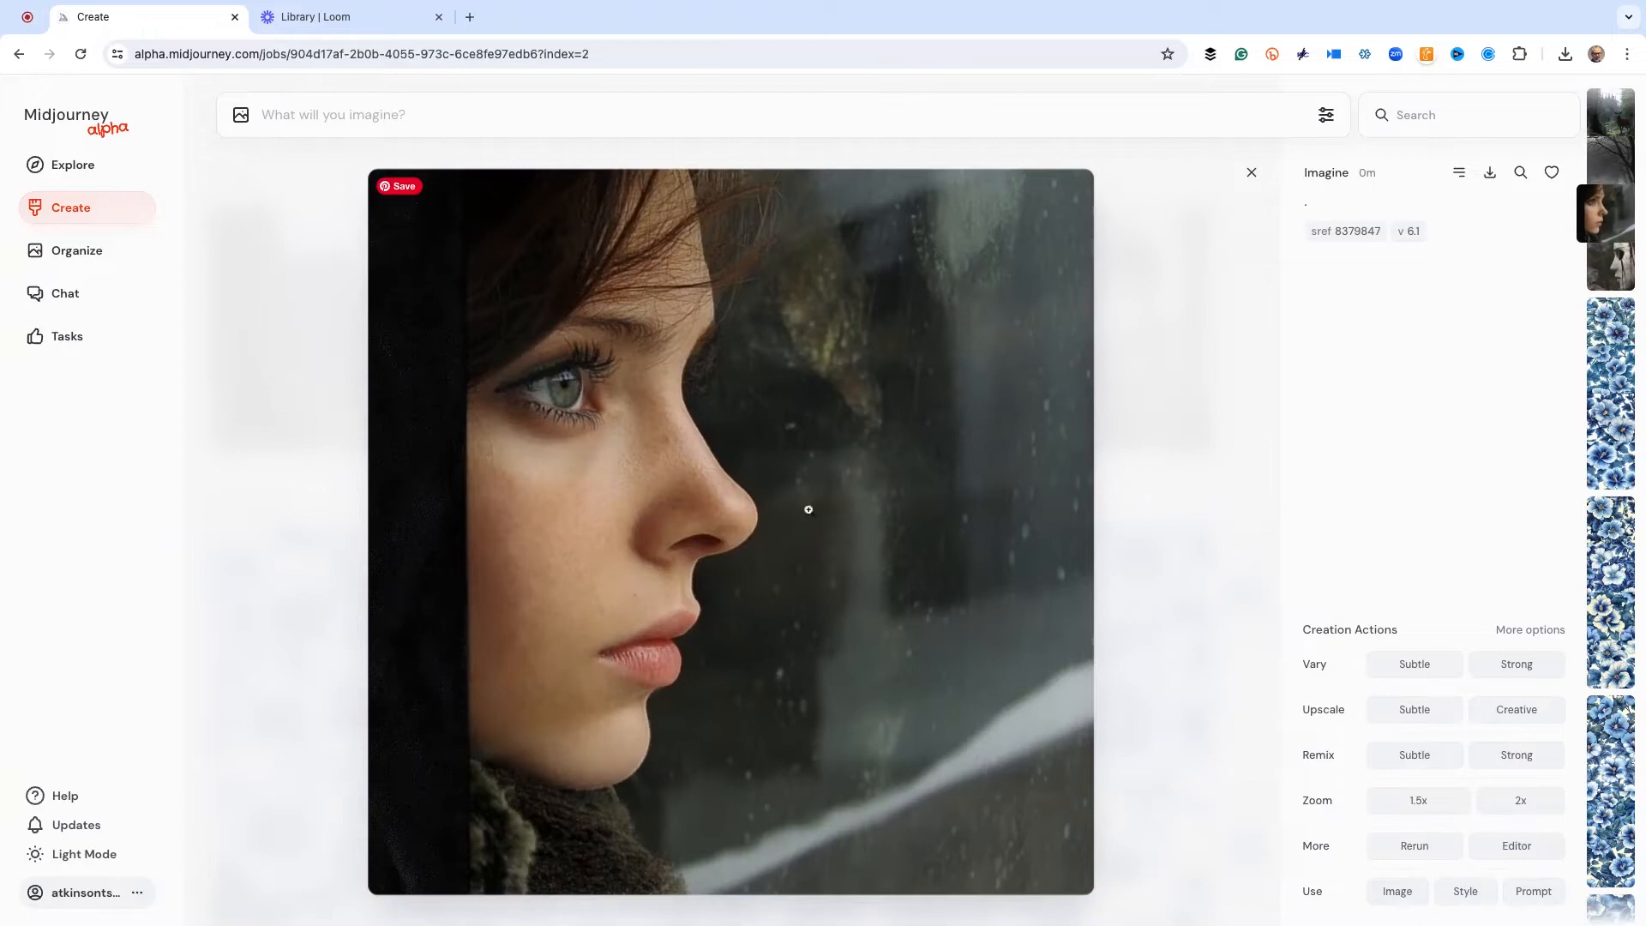
key(Left)
key(Left)
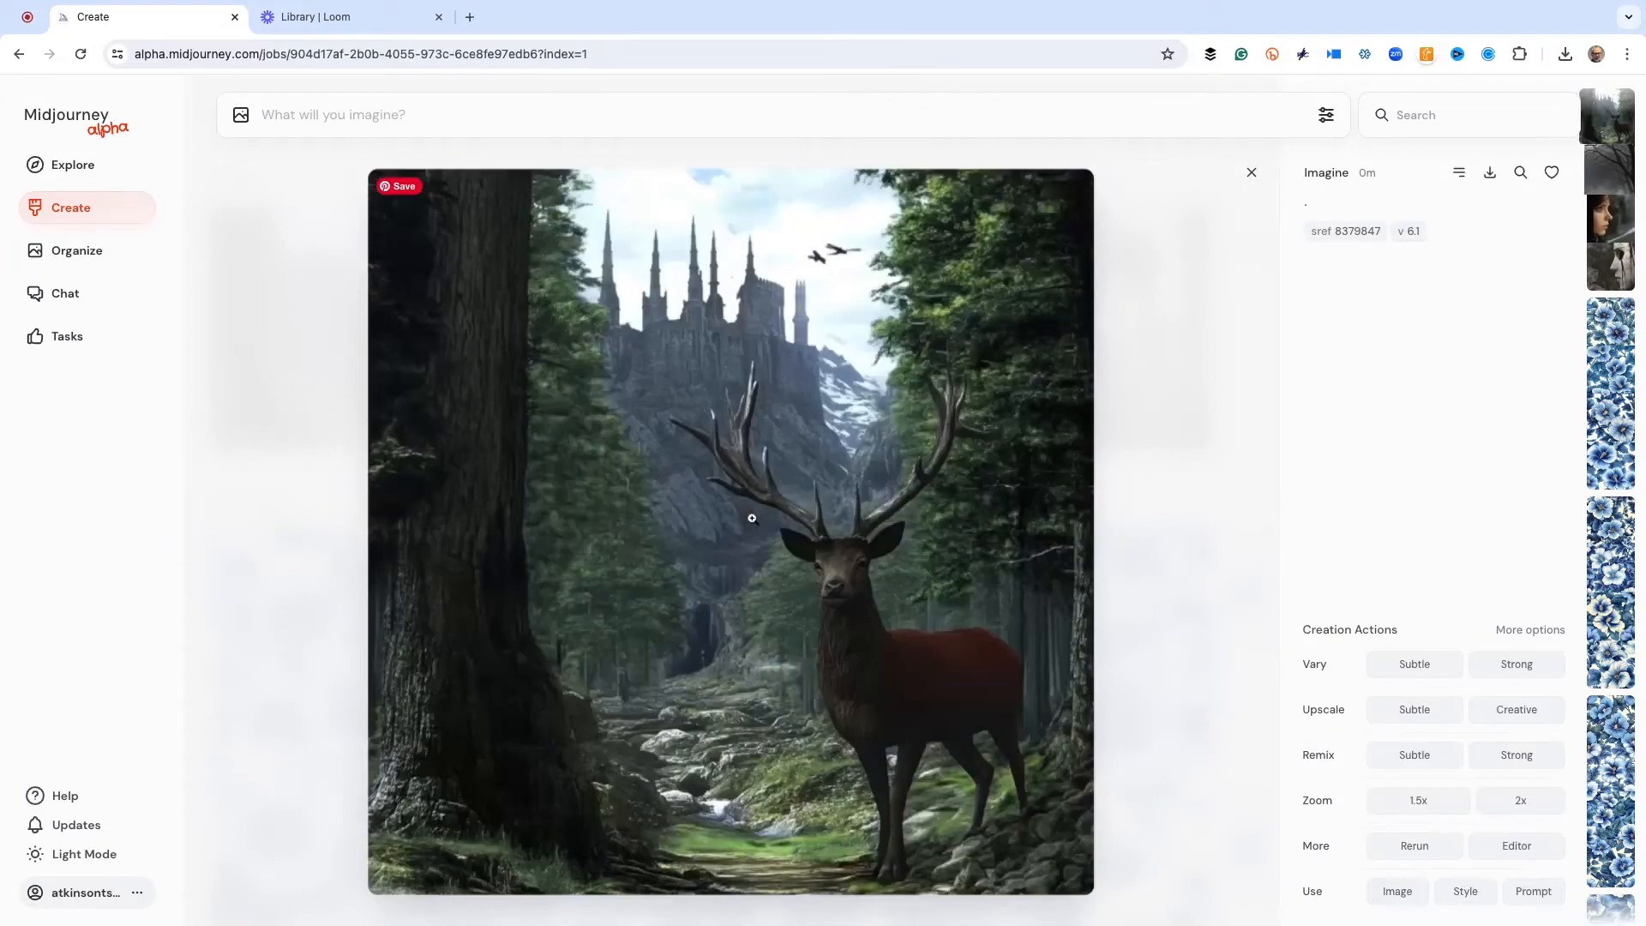
key(Right)
key(Right)
key(Right)
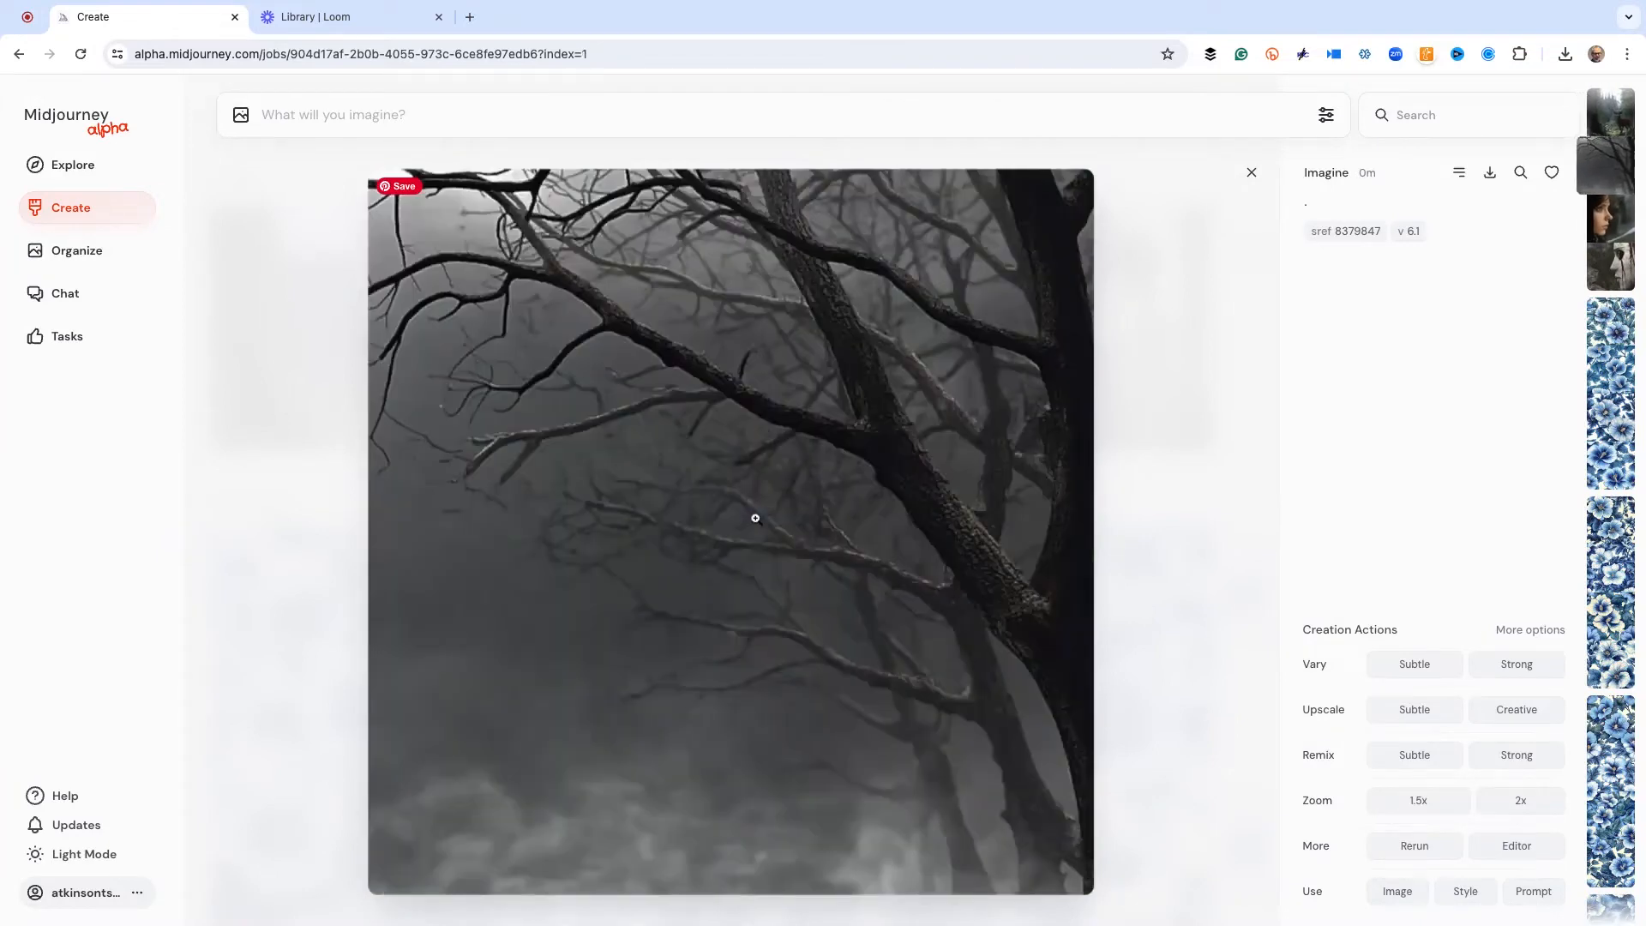
key(Left)
key(Left)
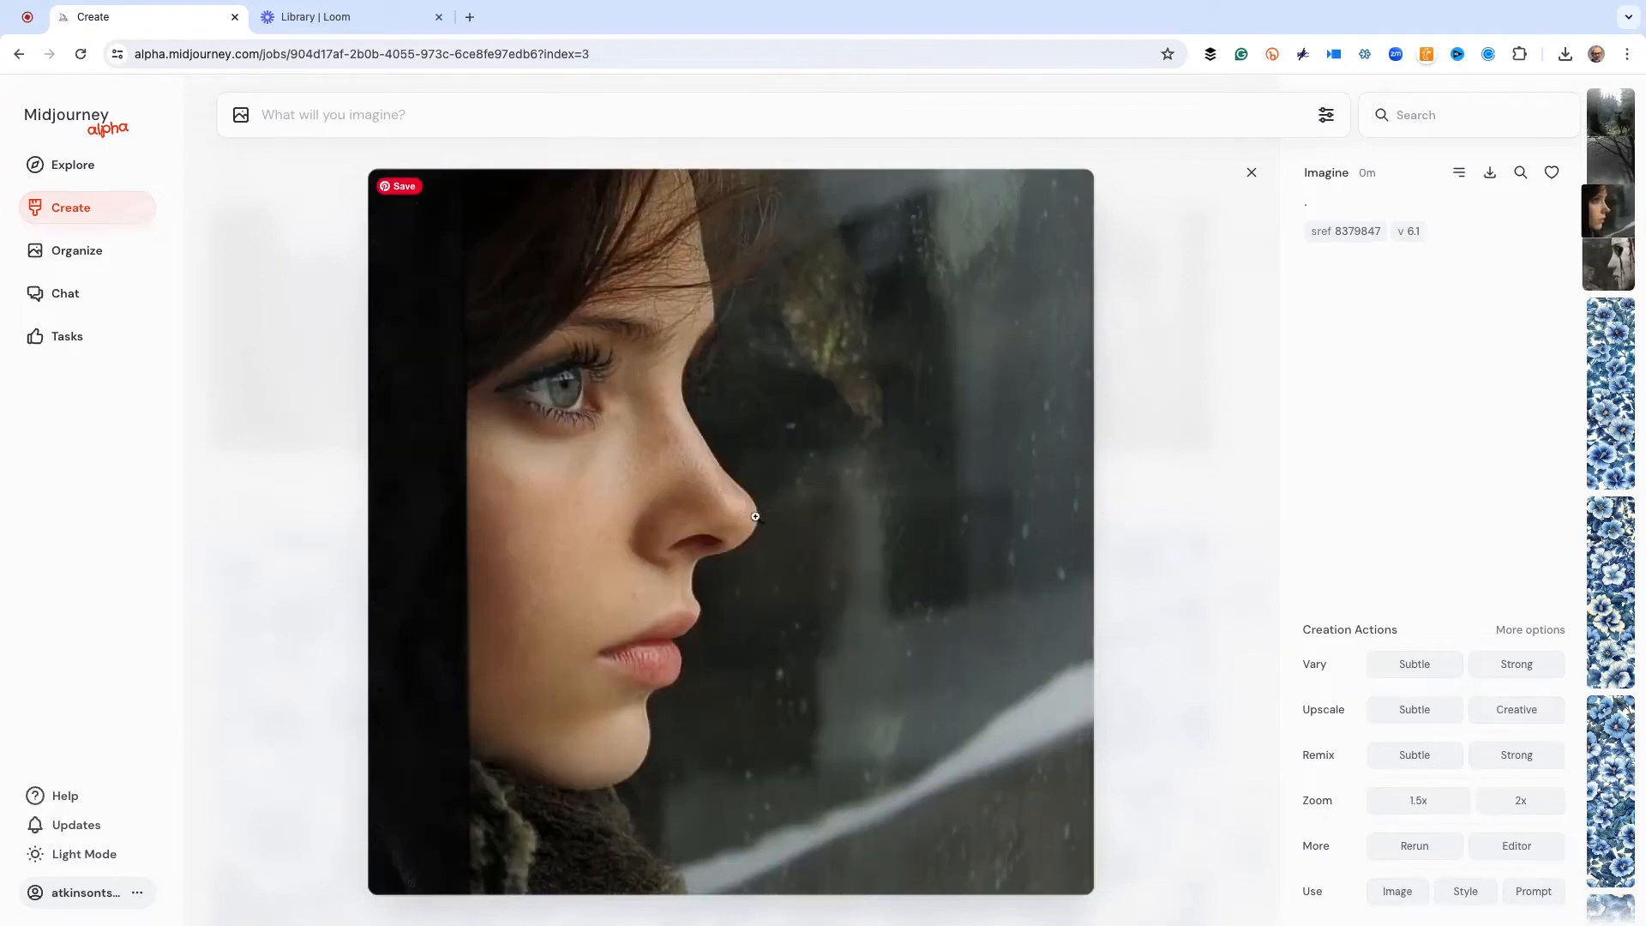
key(Left)
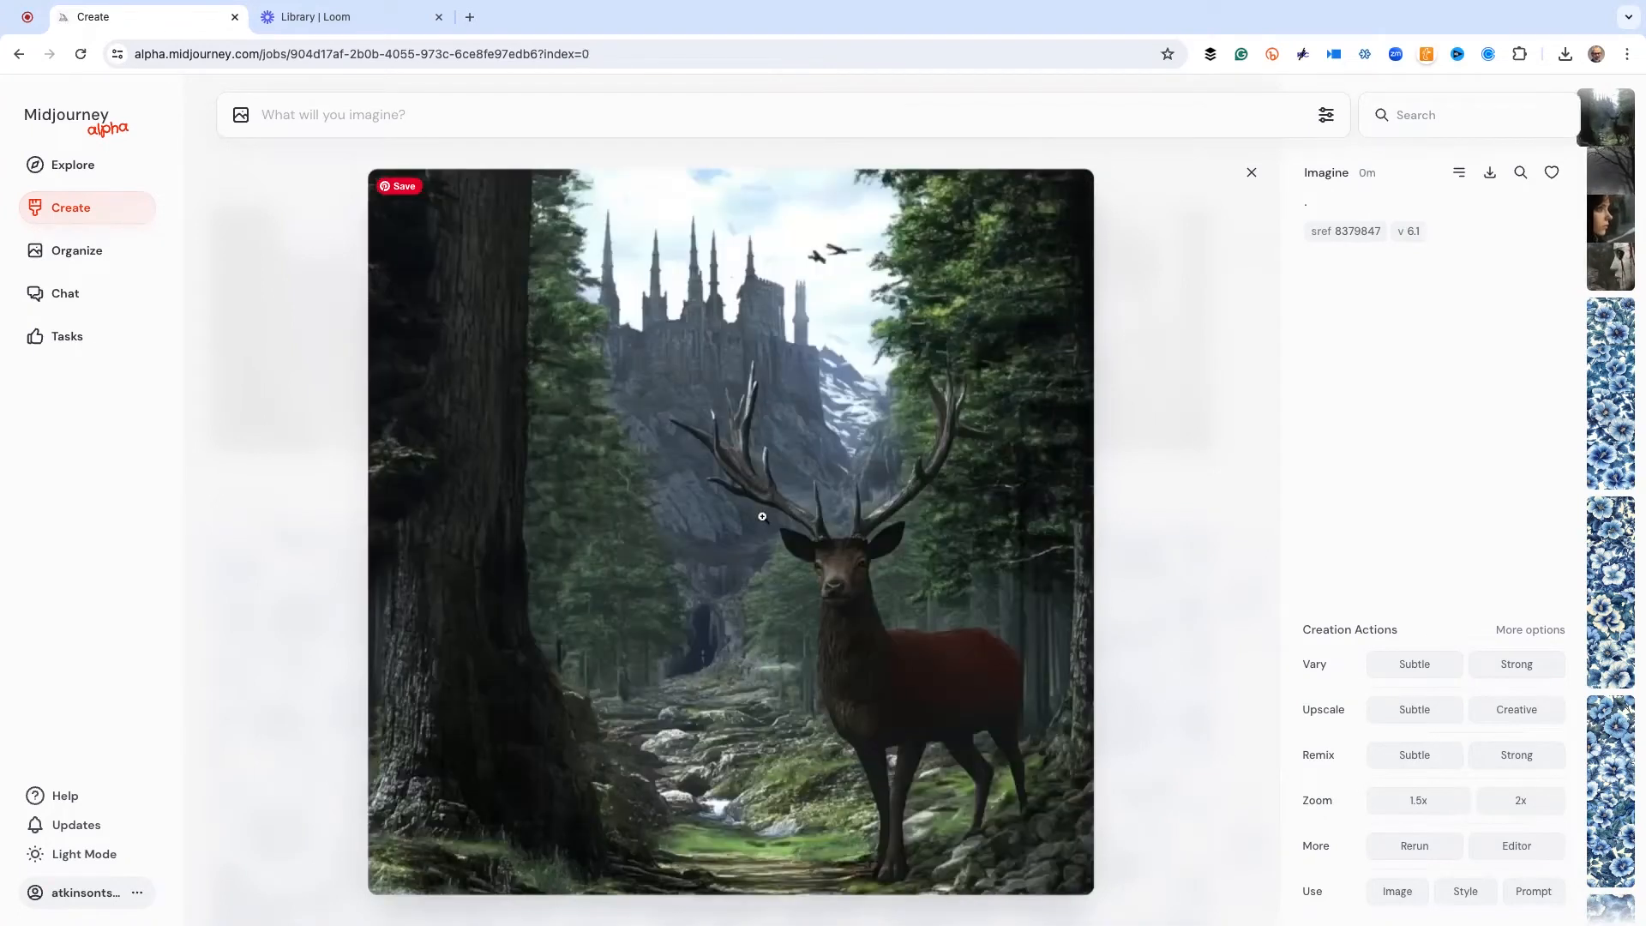
click(1132, 289)
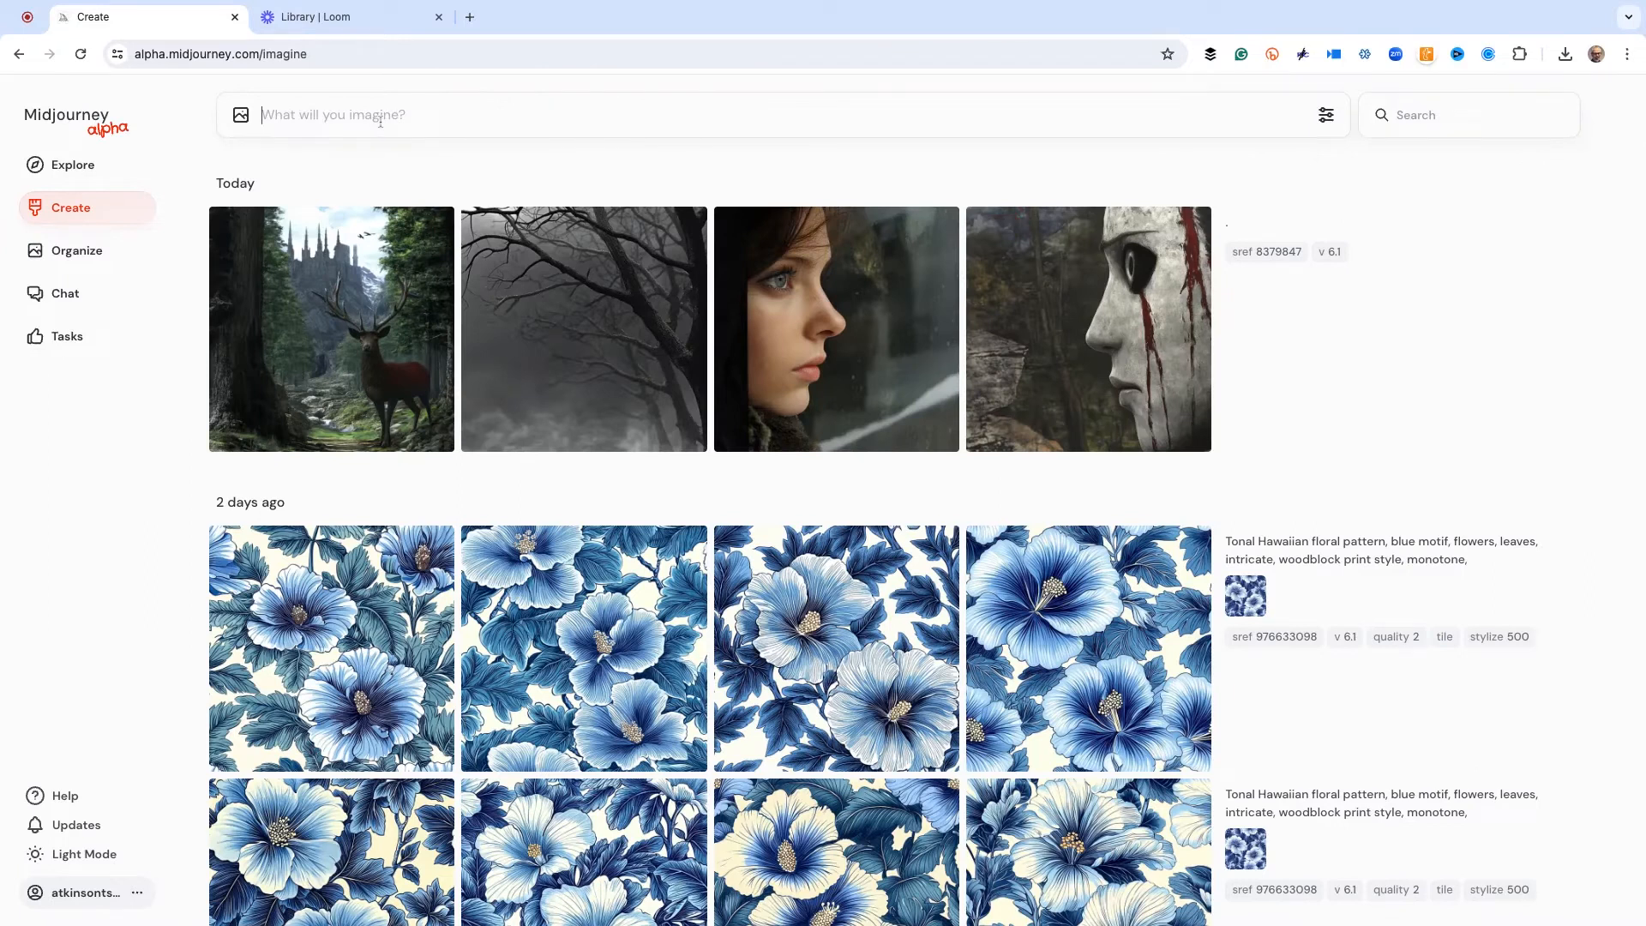
Generate images with the prompt ". --sref 123789"
text(. --sref 123789)
key(Return)
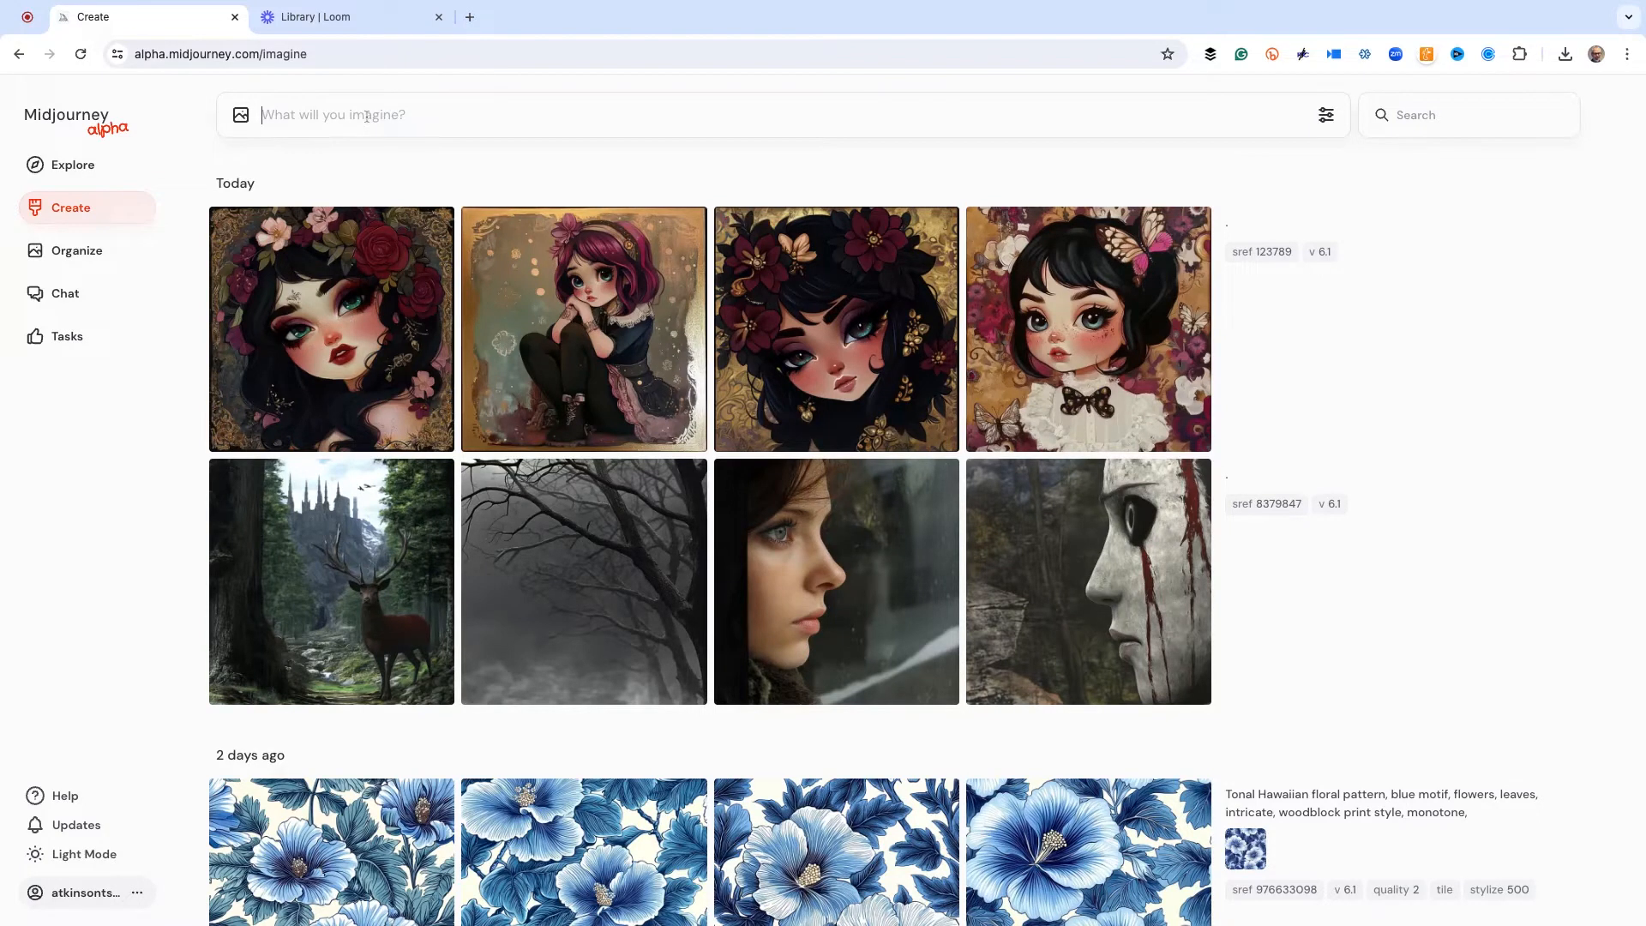
Generate images with the prompt ". --sref 777777777"
text(. --sred)
key(BackSpace)
text(f)
text(777777777)
key(Return)
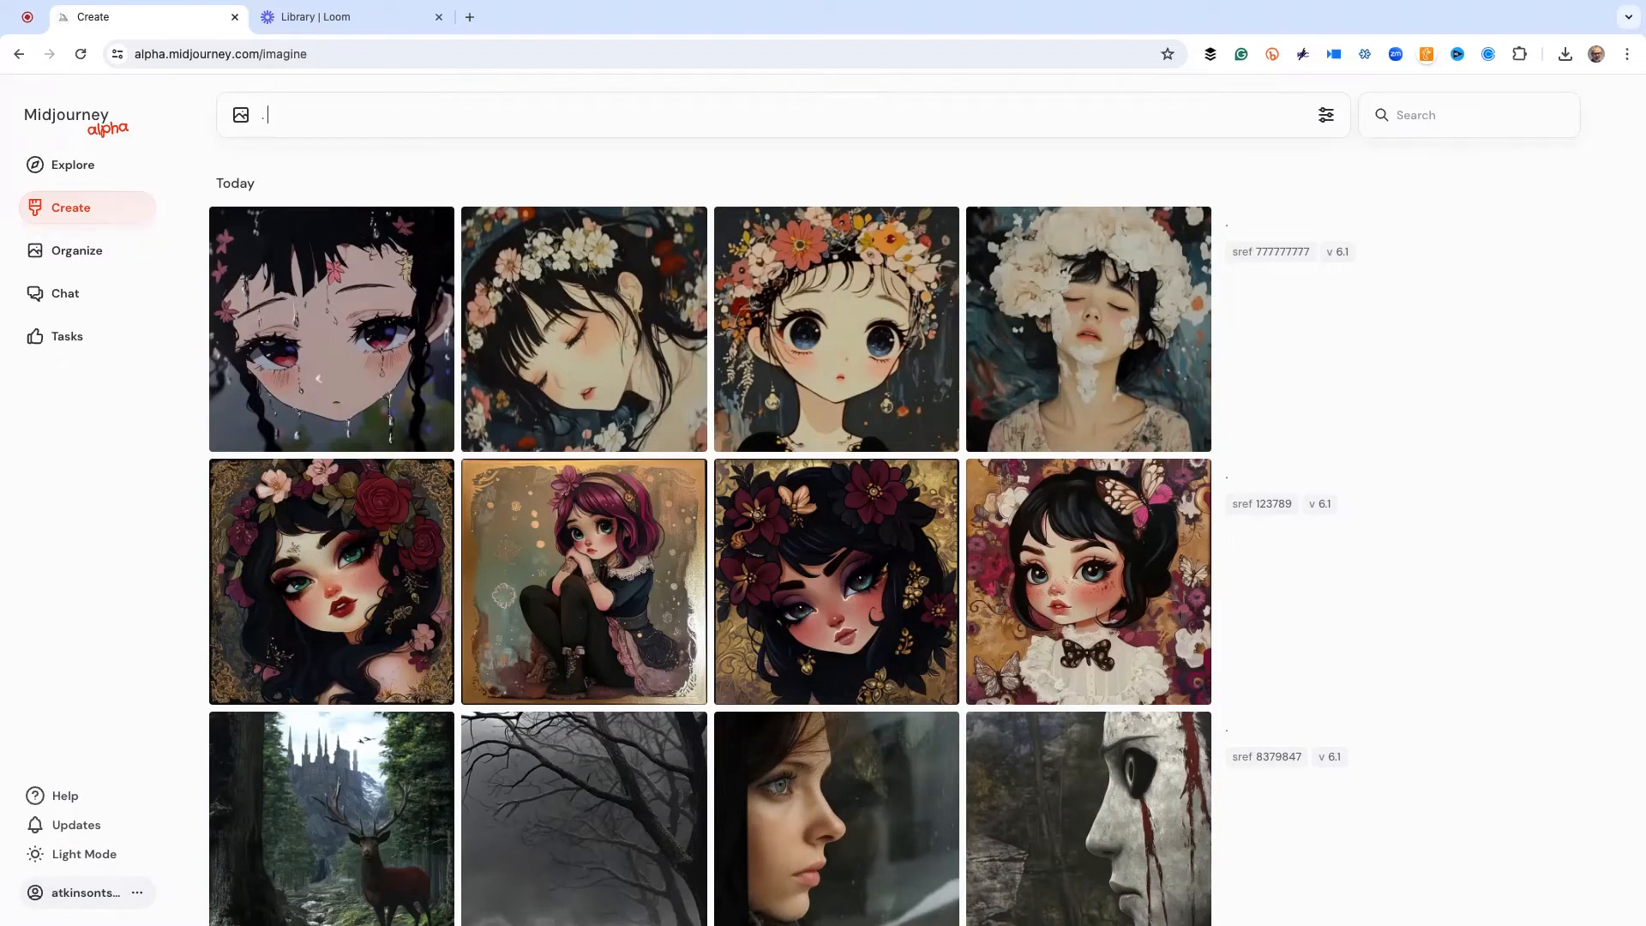
Generate images with the prompt ". --sref 60"
text(--sref 60)
key(Return)
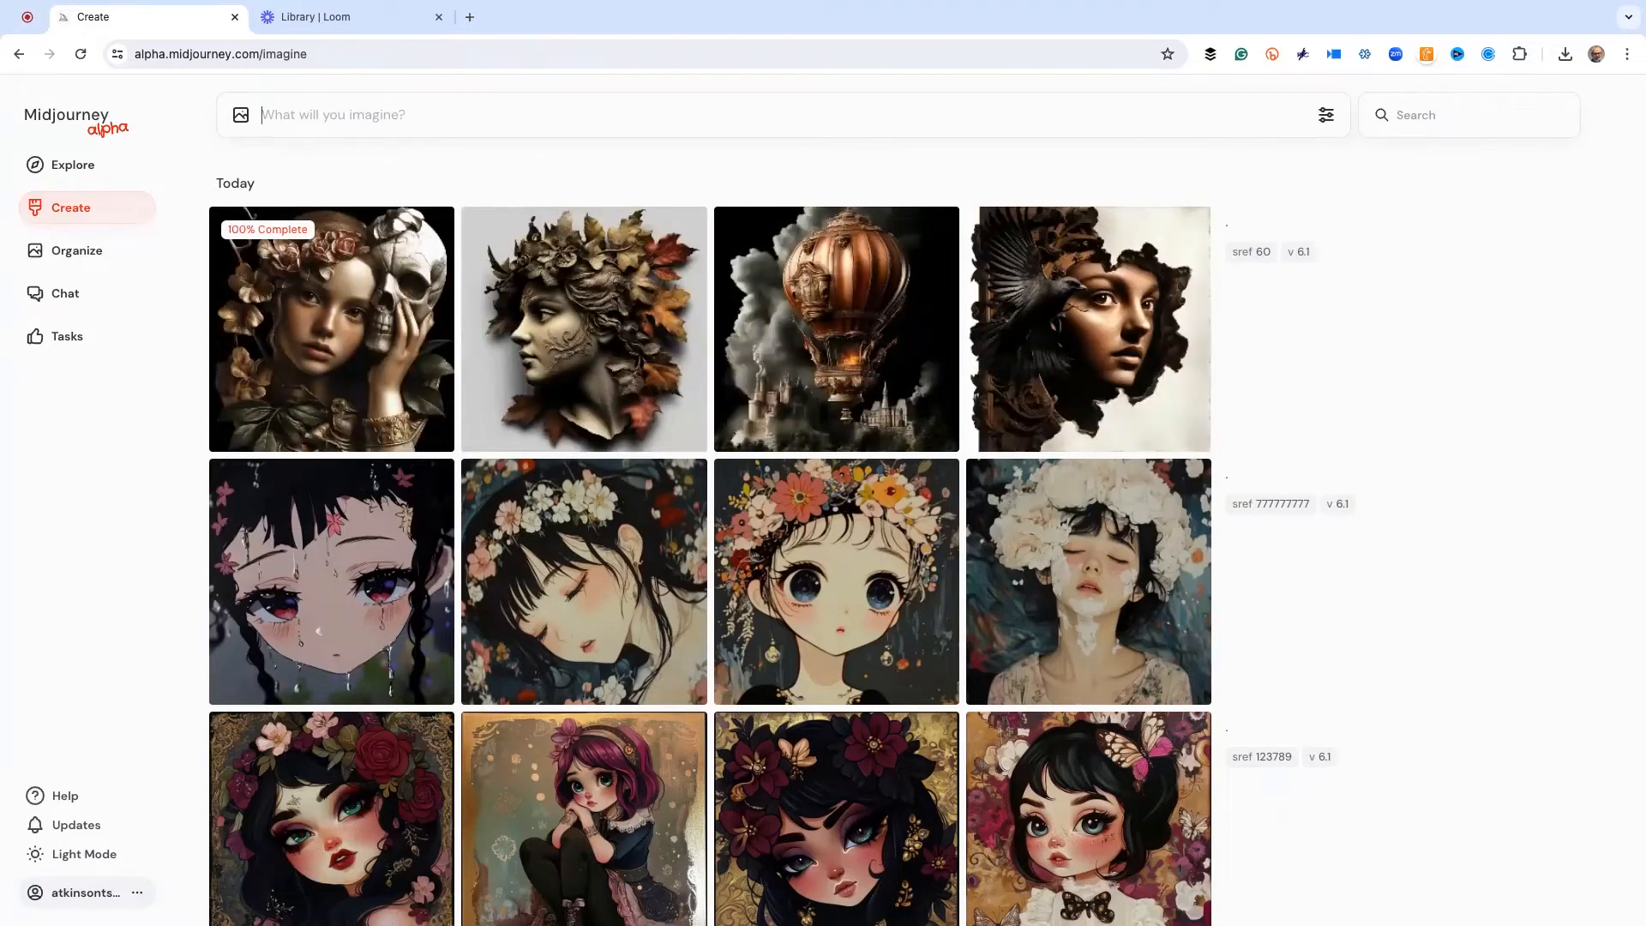
Examine the images generated with style reference 60 in enlarged view and return to the image overview
mouse_move(631, 300)
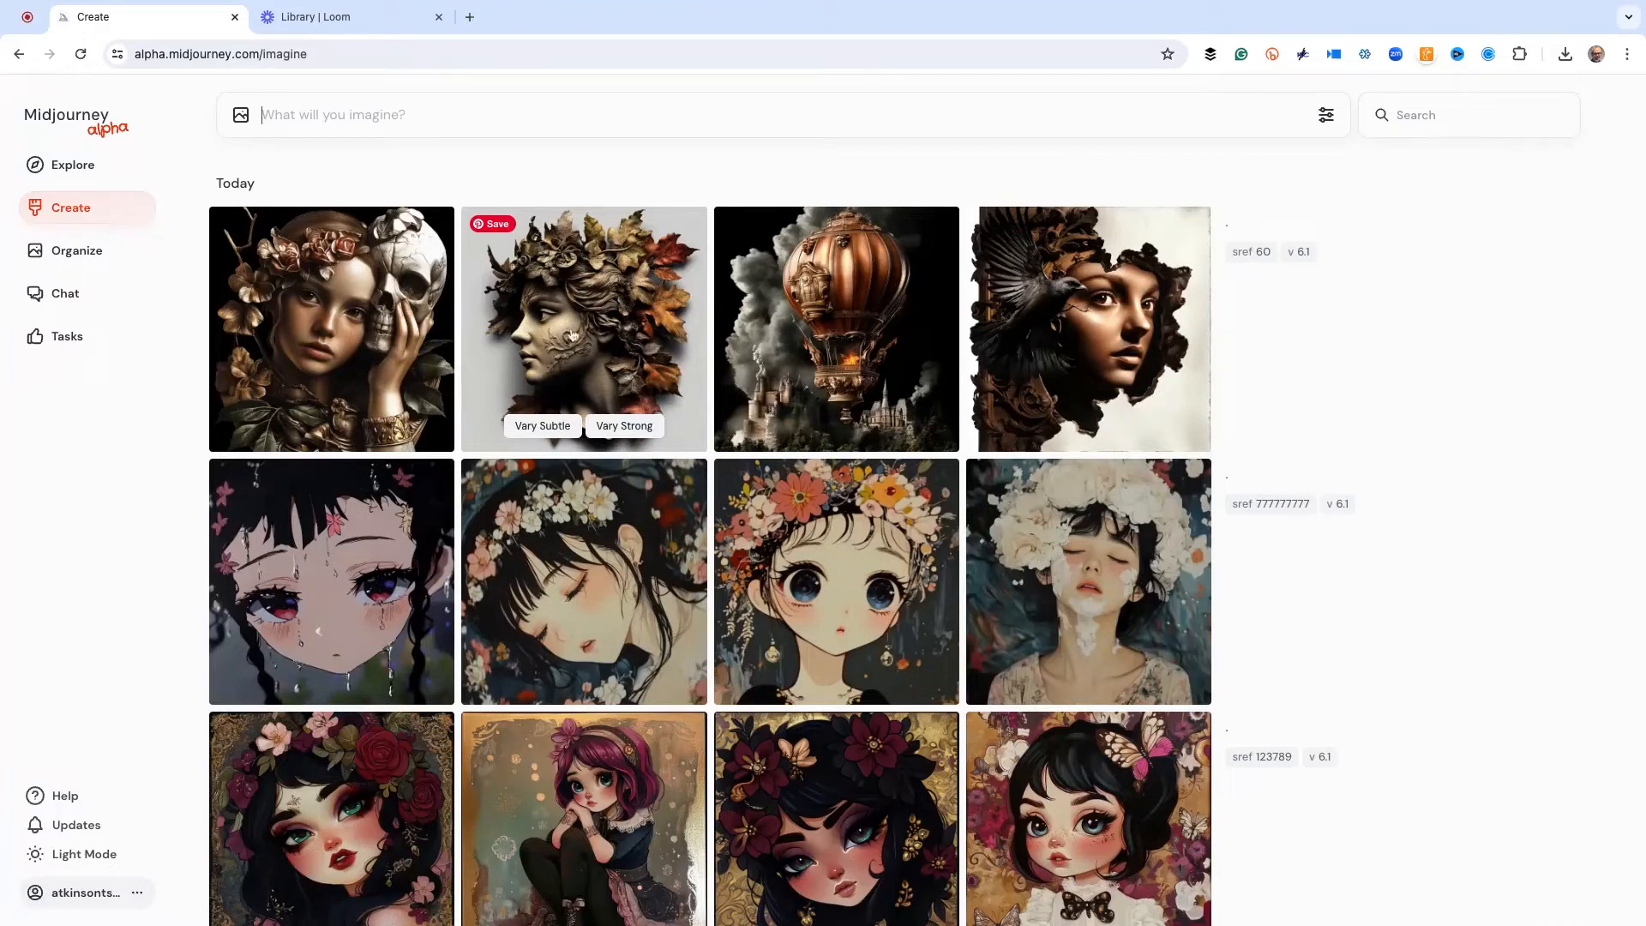
click(1047, 351)
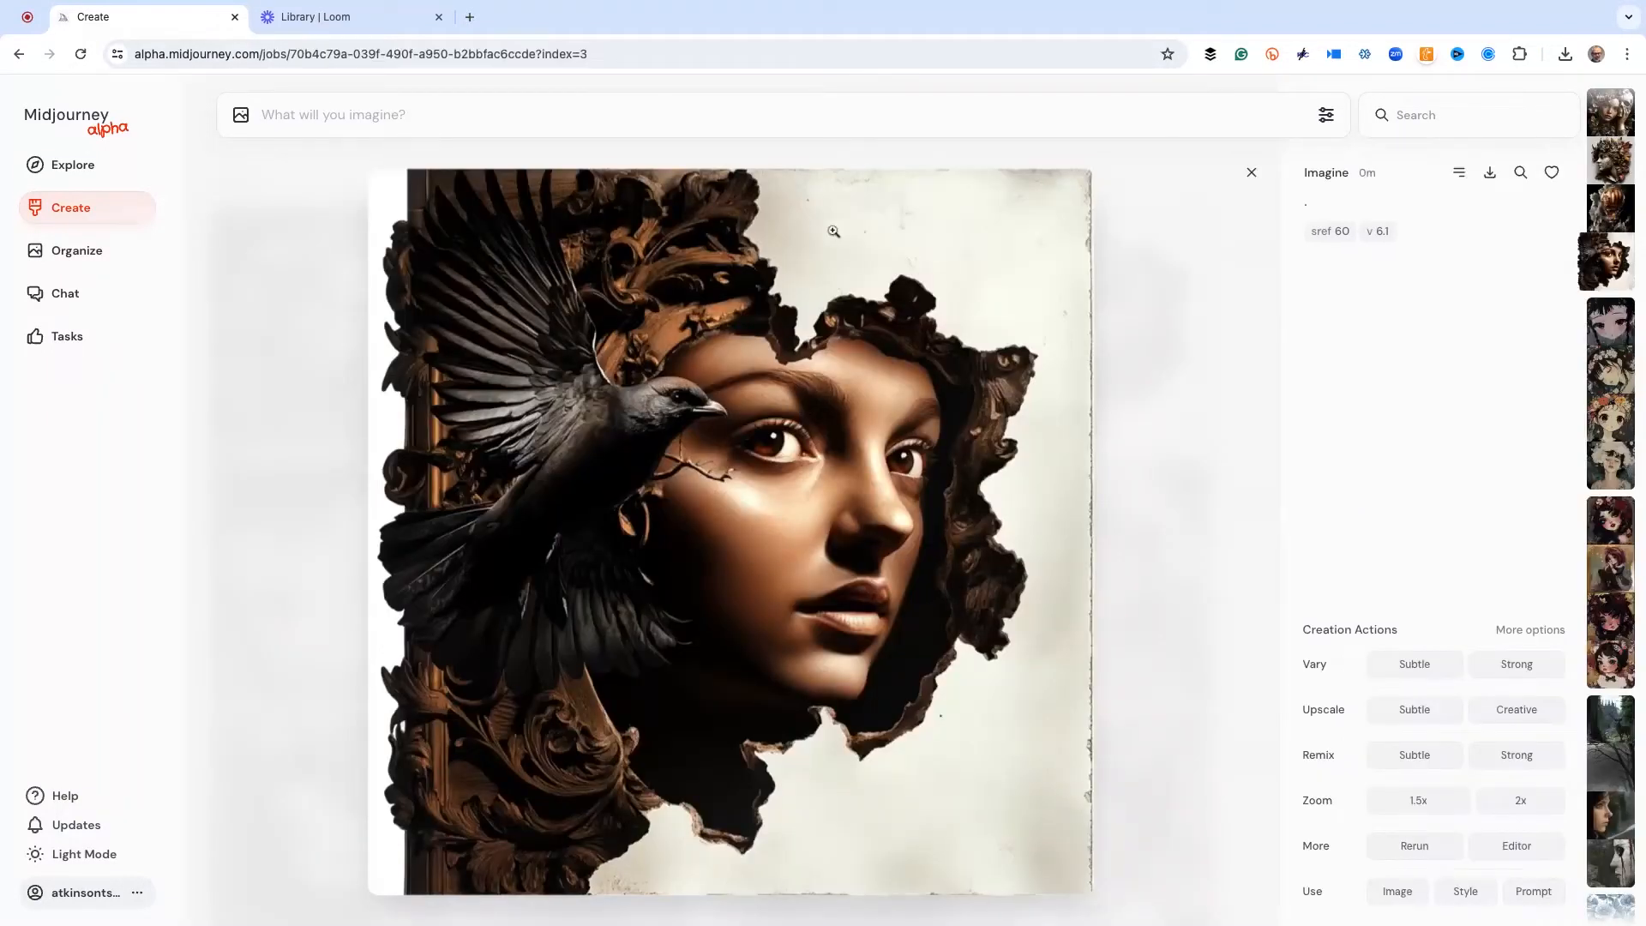
key(Left)
key(Left)
key(Left)
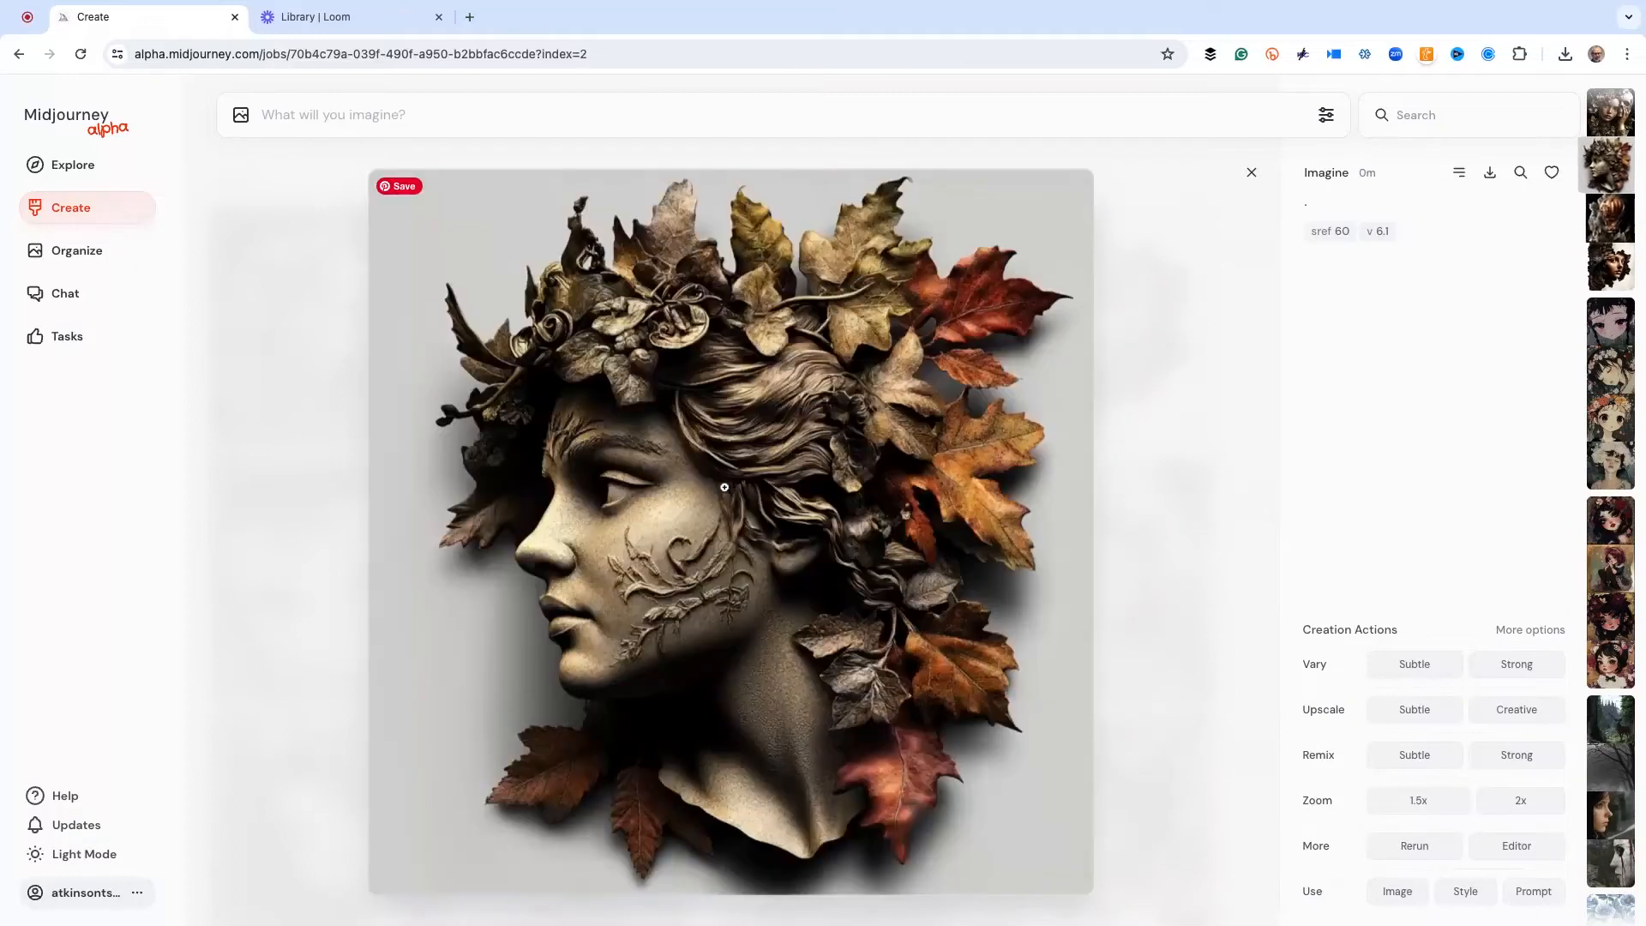
key(Right)
key(Right)
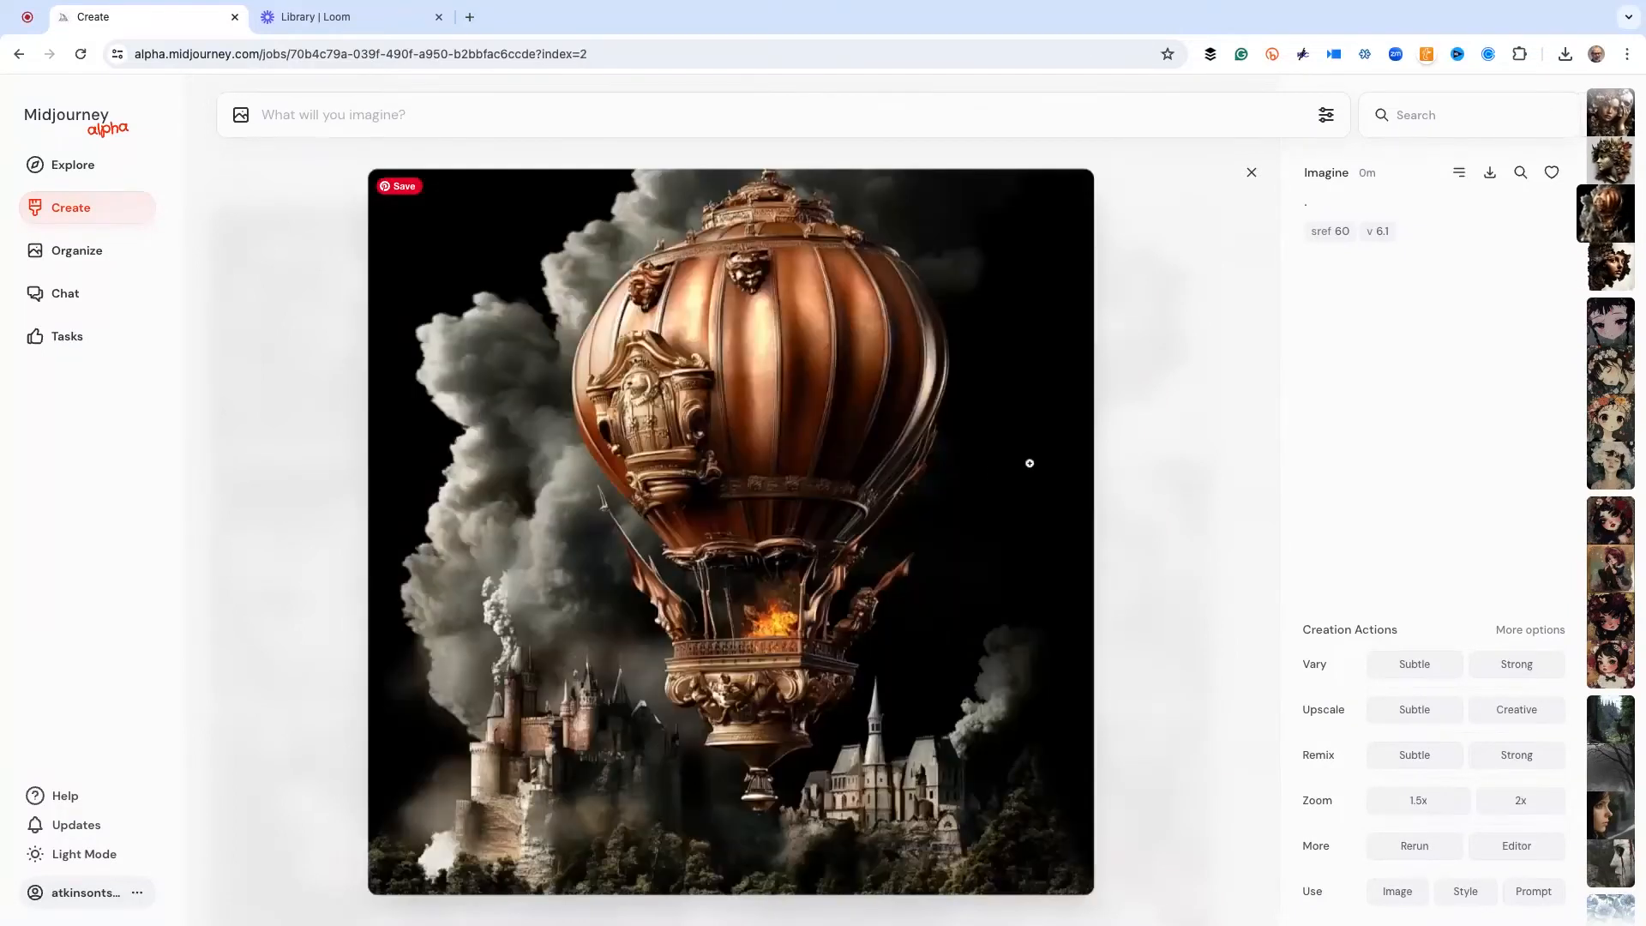
click(1154, 451)
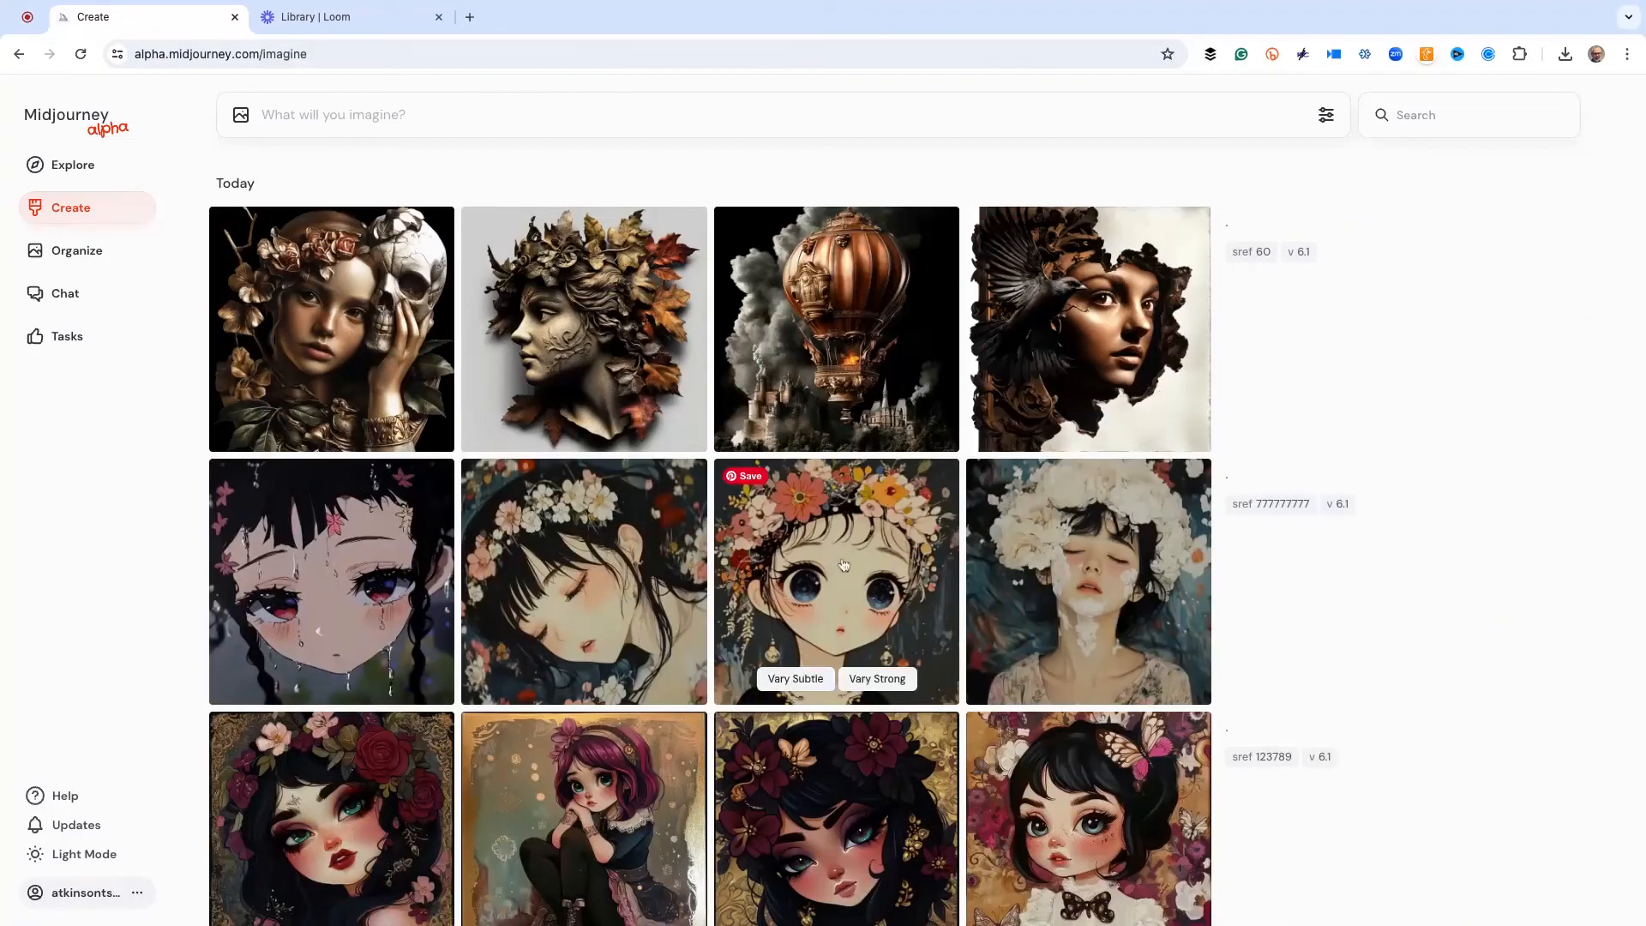
Reuse the prompt of the newest blue Hawaiian floral pattern from two days ago and remove its attached reference image
scroll(745, 479, down, 10)
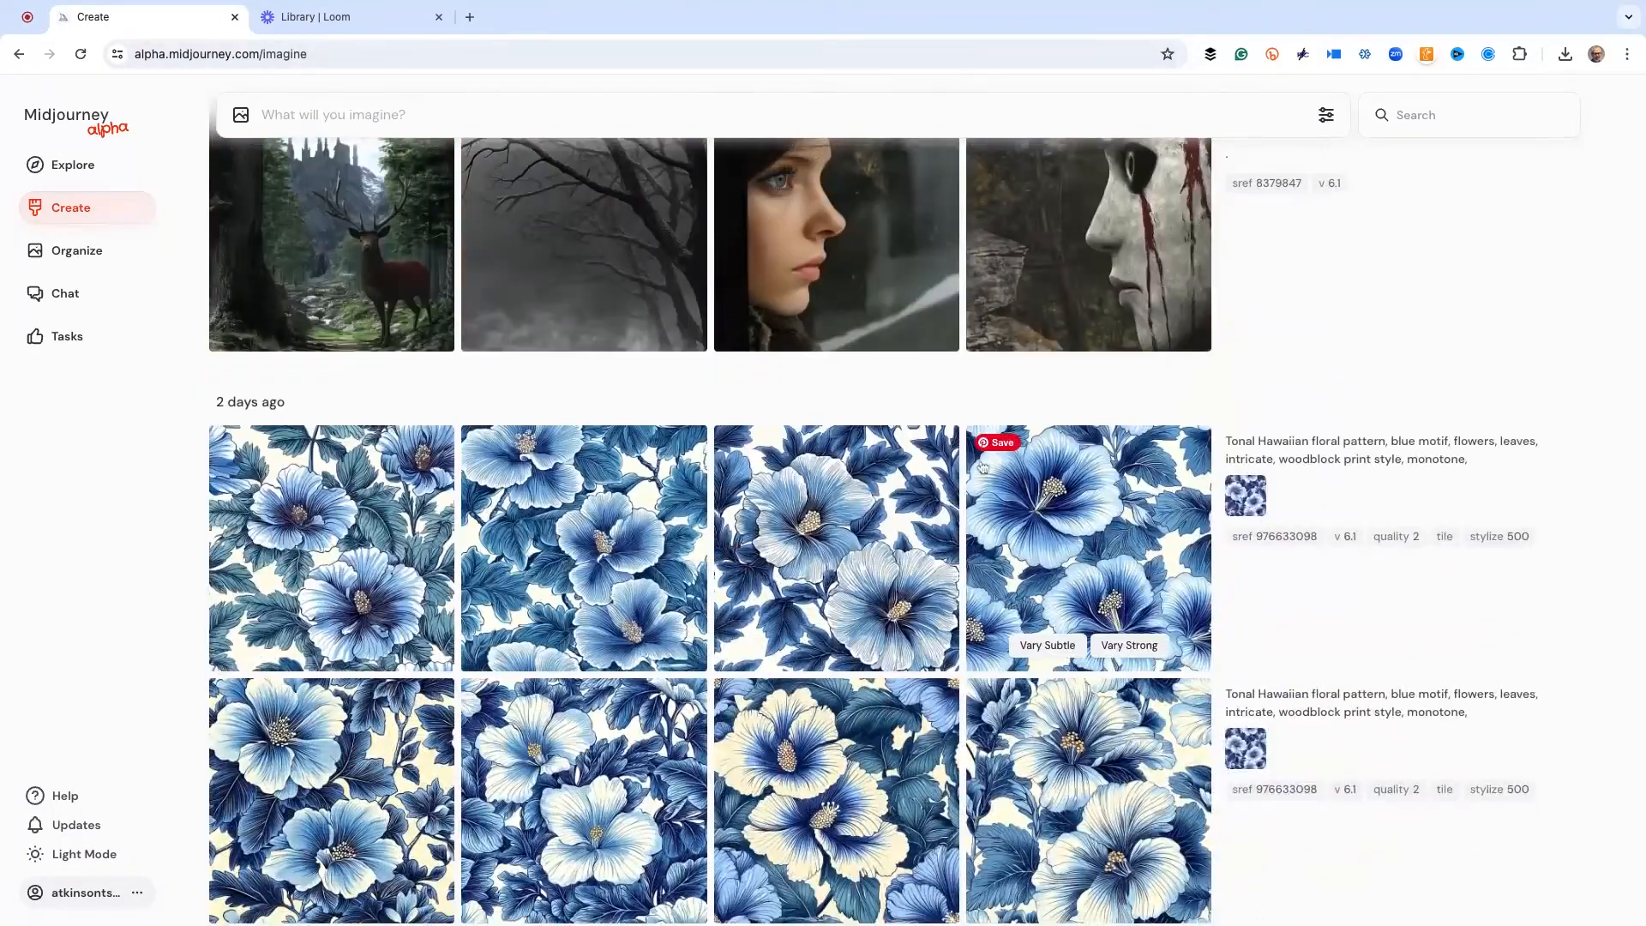
click(1077, 512)
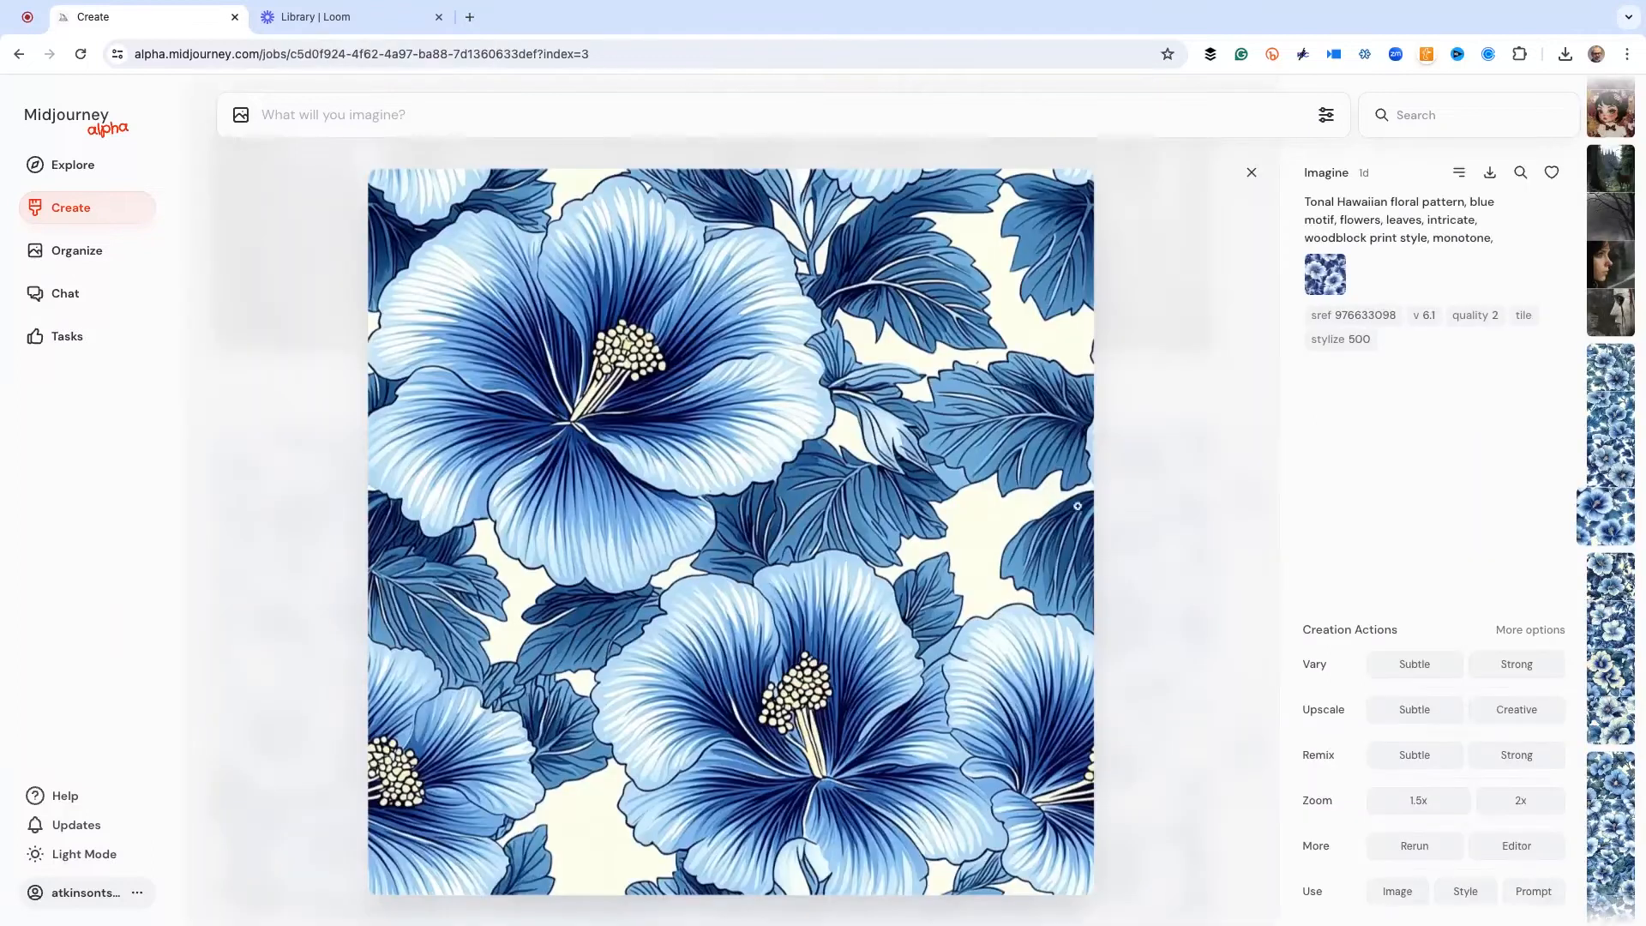
click(1534, 892)
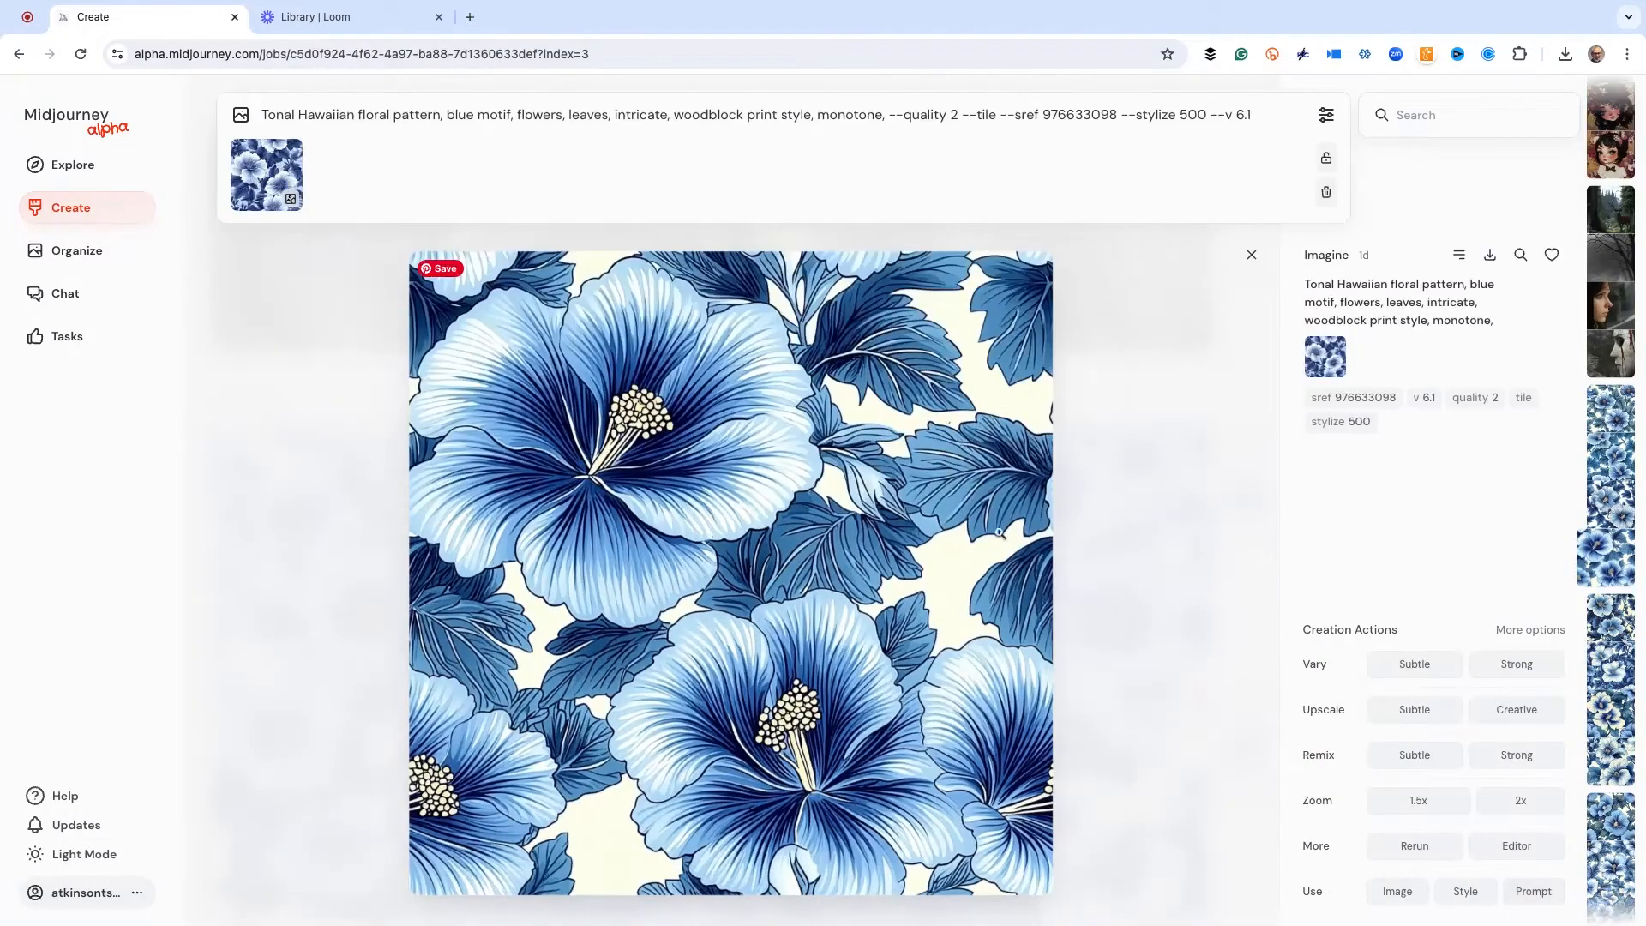
click(291, 151)
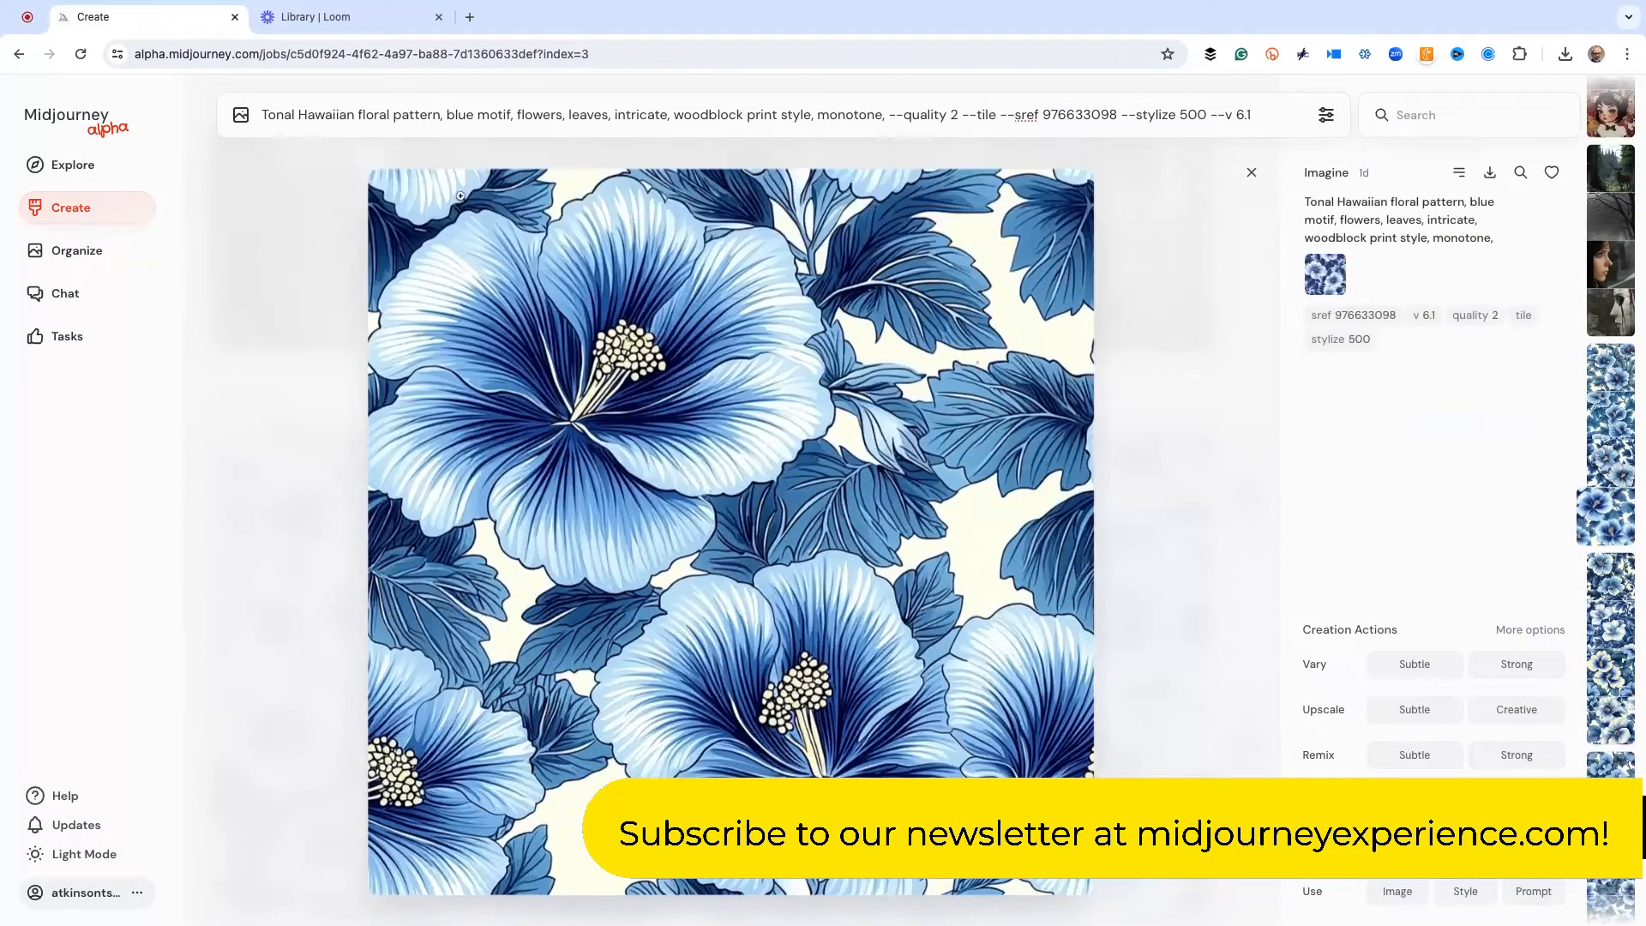
Add style reference 60 from the latest generation's parameters to the loaded Hawaiian floral prompt
scroll(1141, 304, up, 3)
click(1141, 303)
scroll(1141, 304, up, 10)
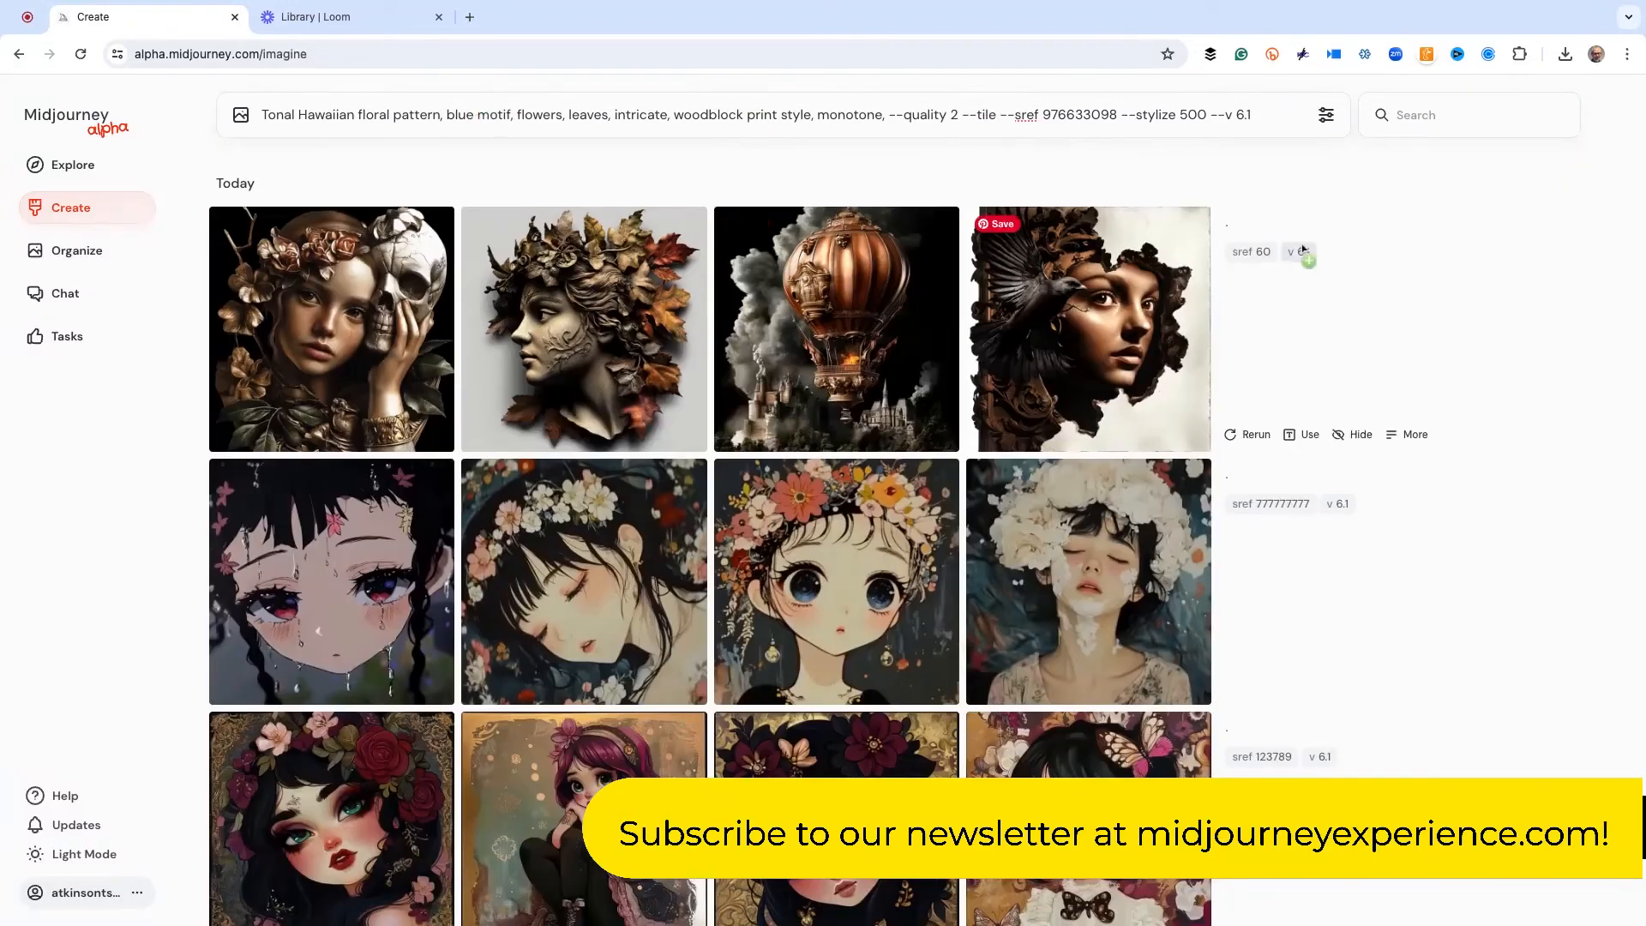
click(1252, 251)
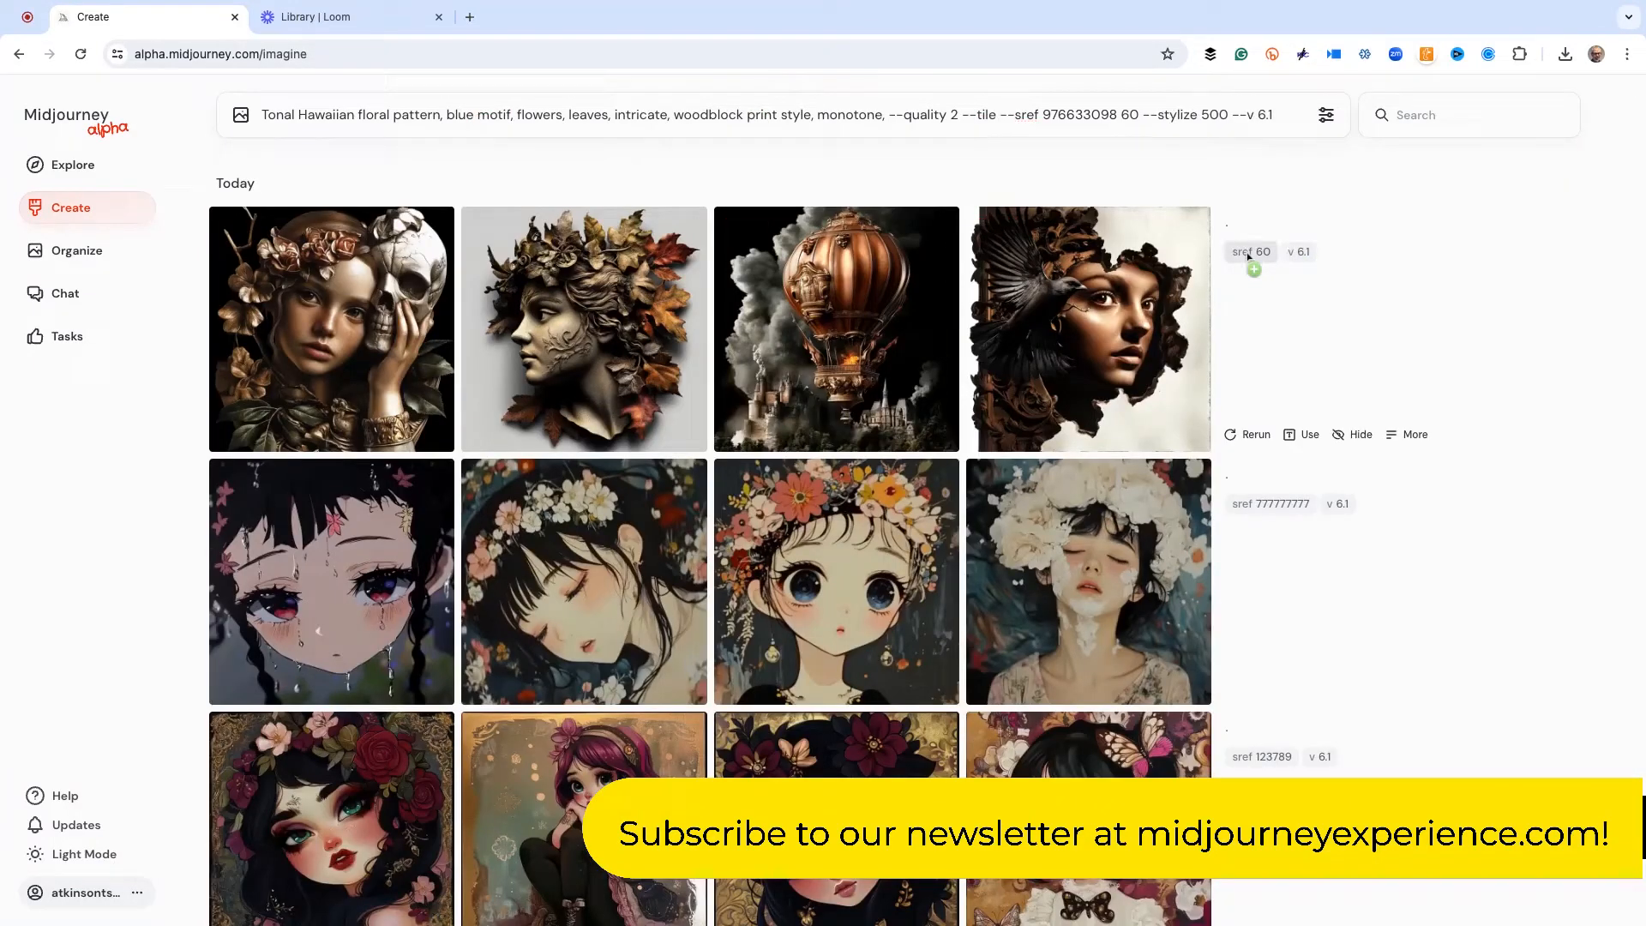
Replace "--sref 976633098" in the prompt so only "--sref 60" remains as style reference, and submit it
click(1119, 114)
key(ctrl+shift+Left)
key(ctrl+shift+Left)
key(ctrl+shift+Left)
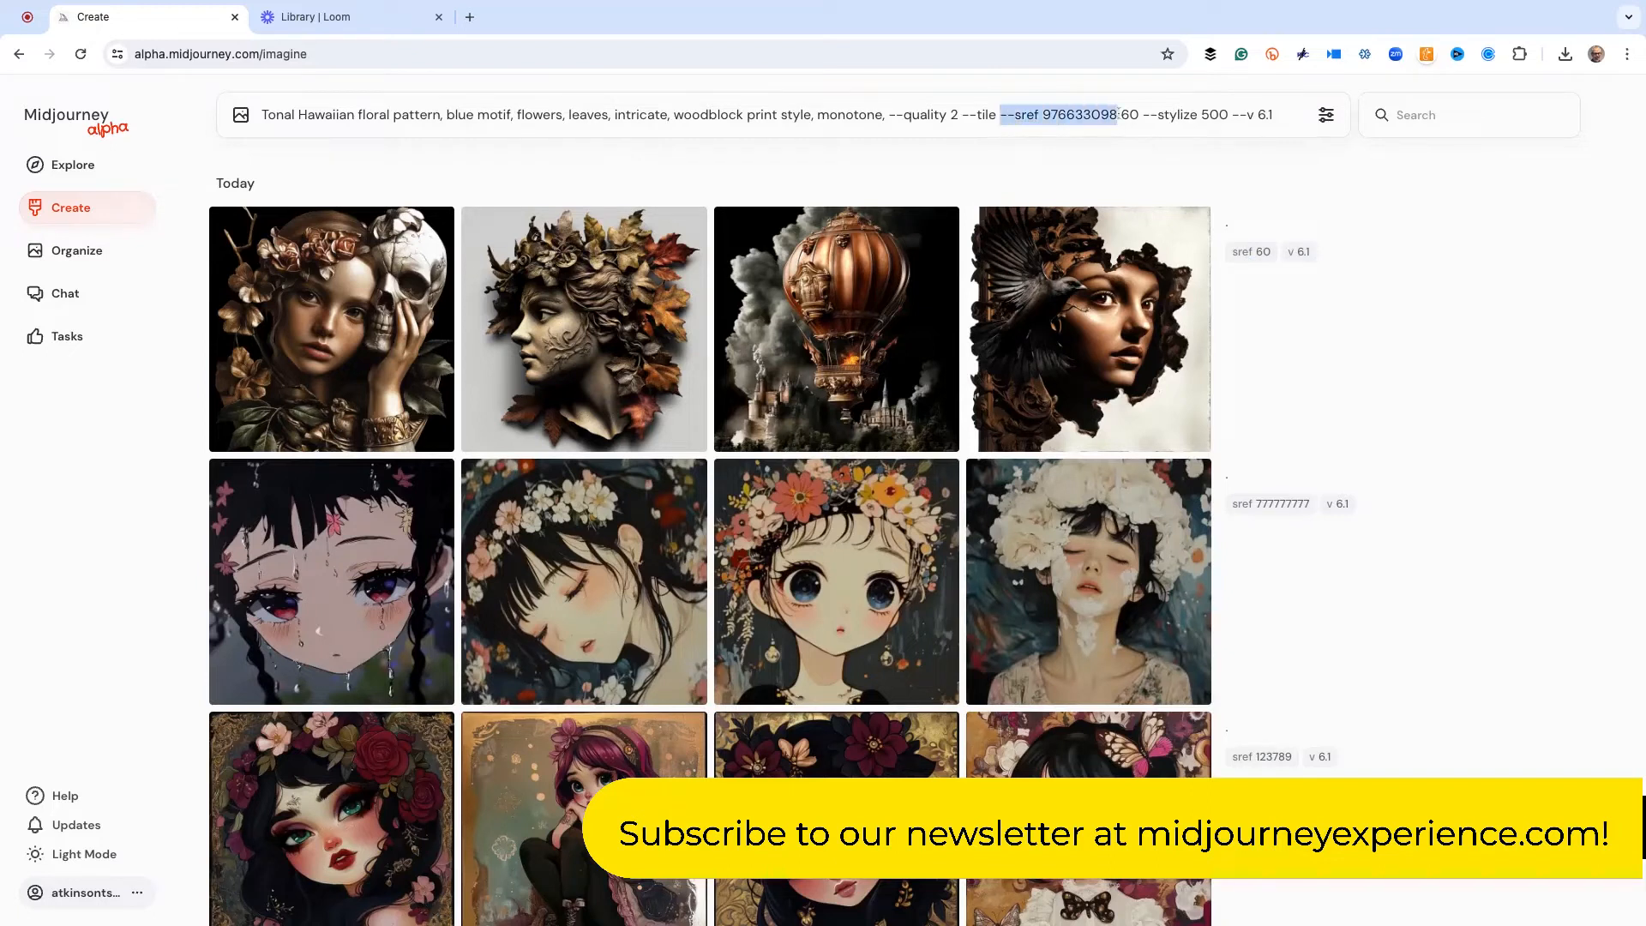
key(BackSpace)
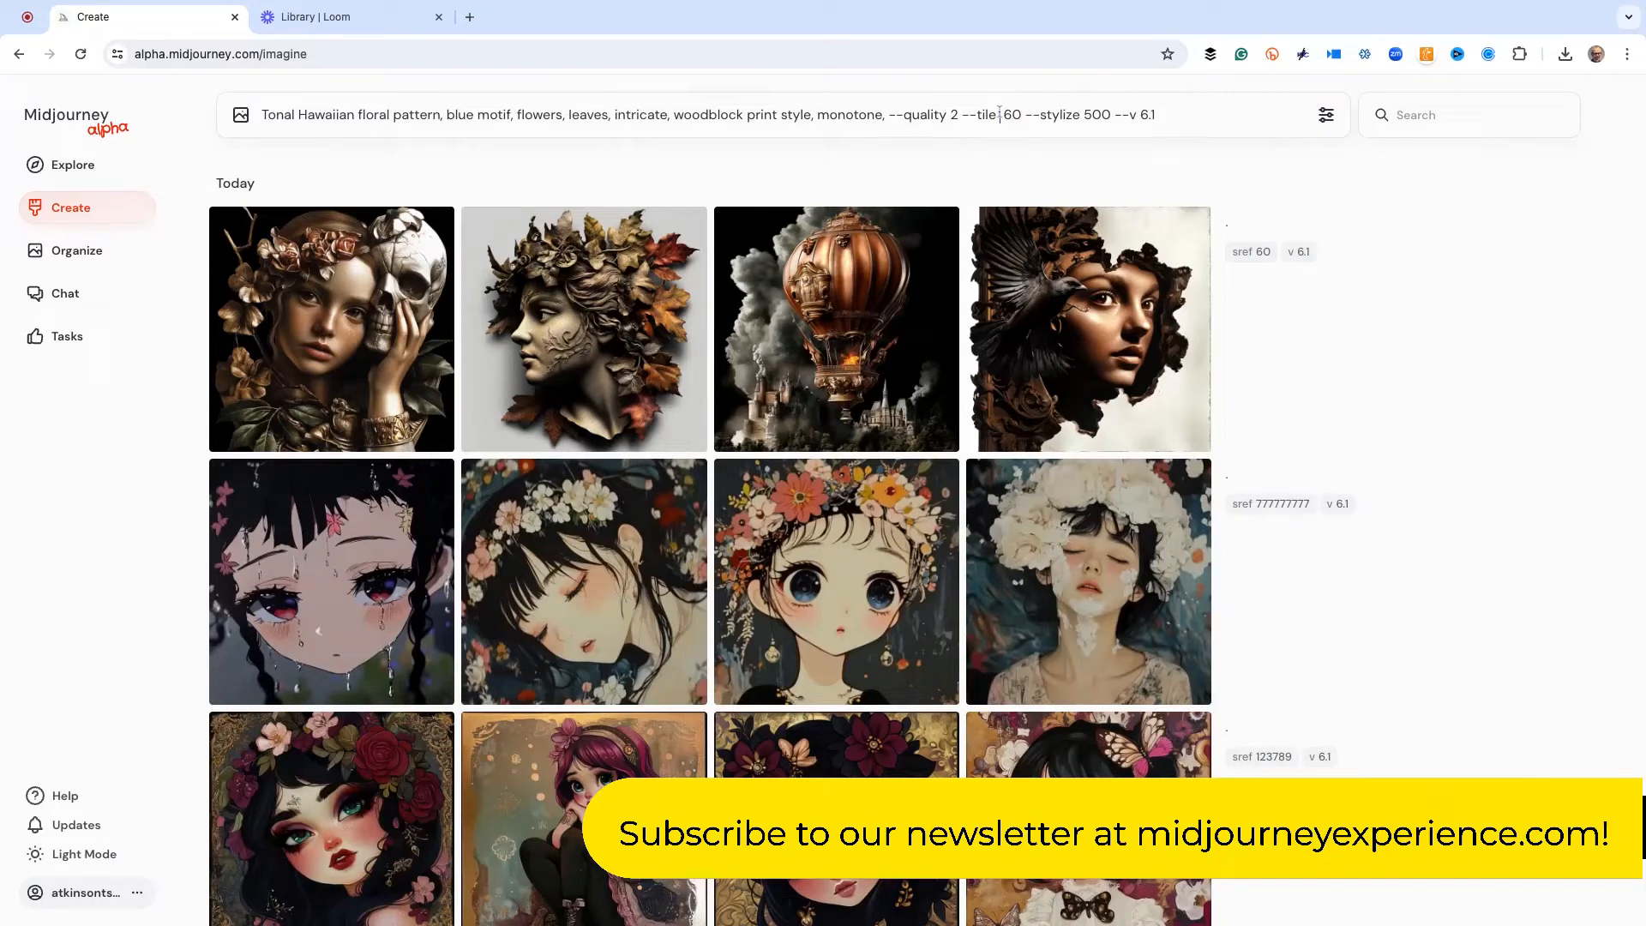
click(1000, 114)
text(--sref)
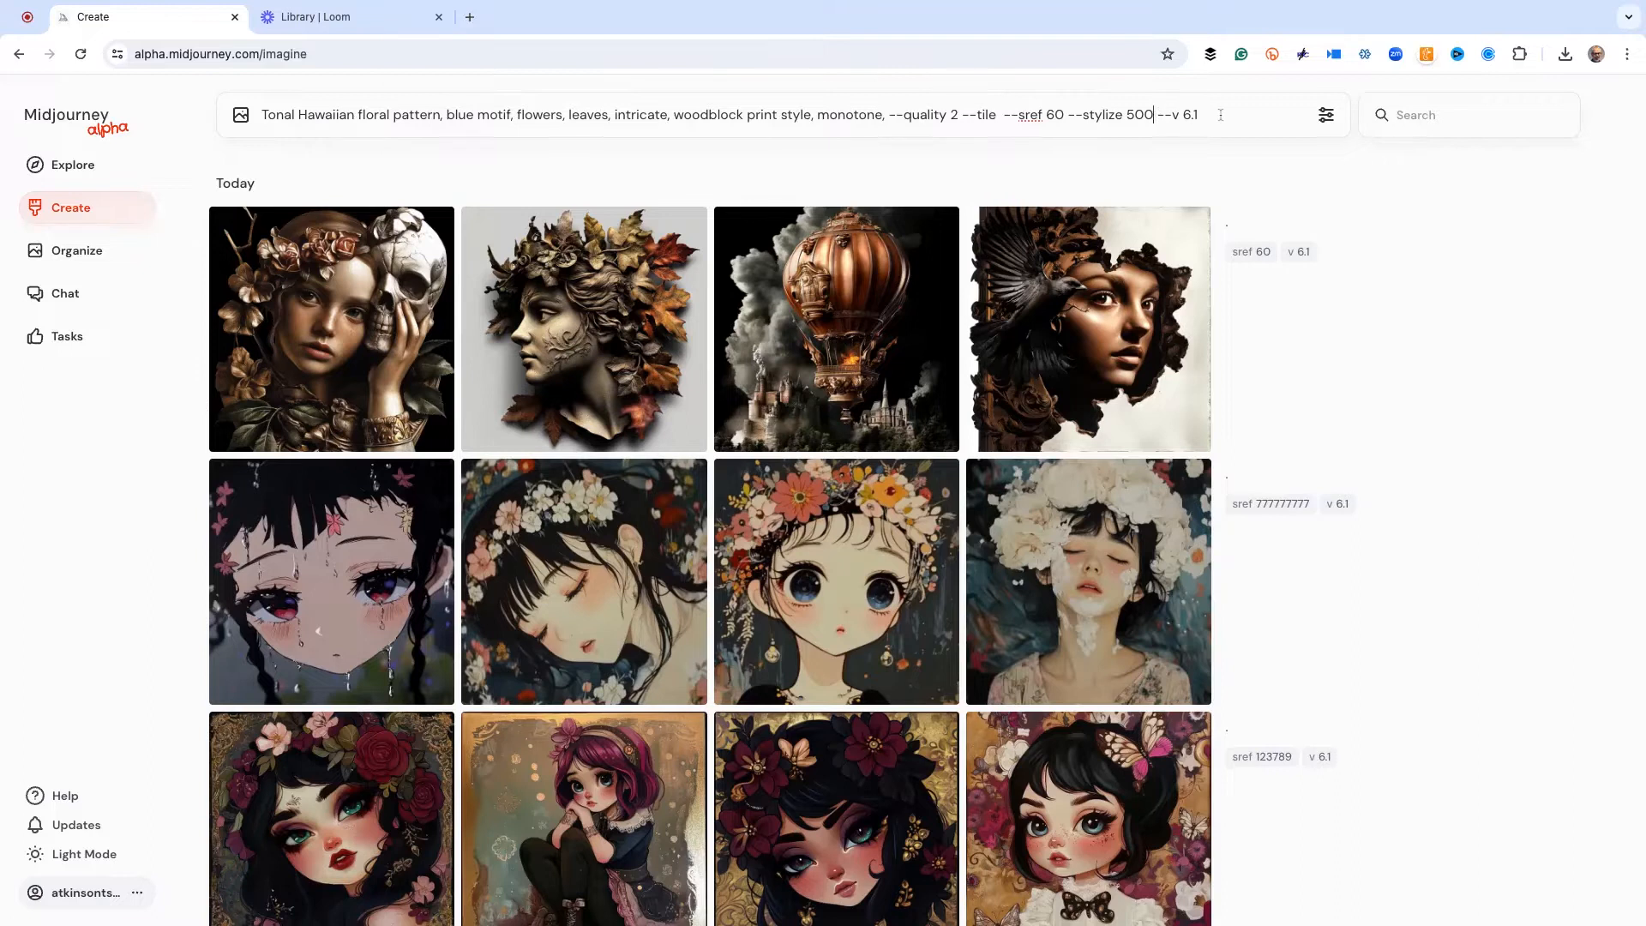
key(Return)
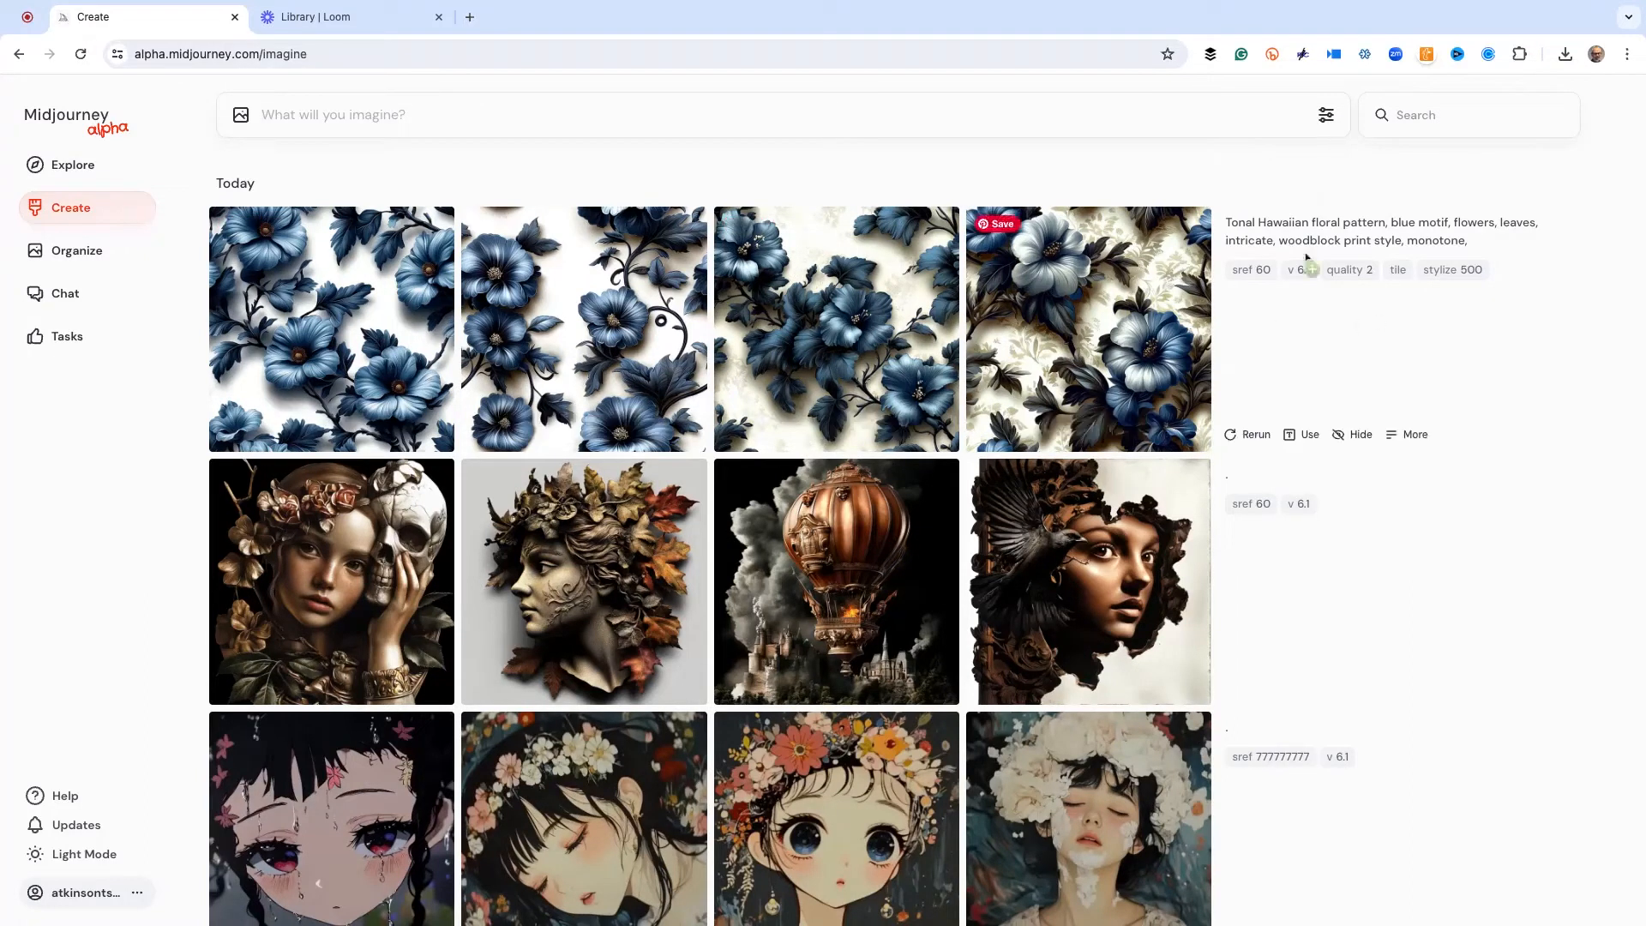
Enlarge the first and fourth floral patterns made with style reference 60, and reuse the fourth one's prompt
click(326, 351)
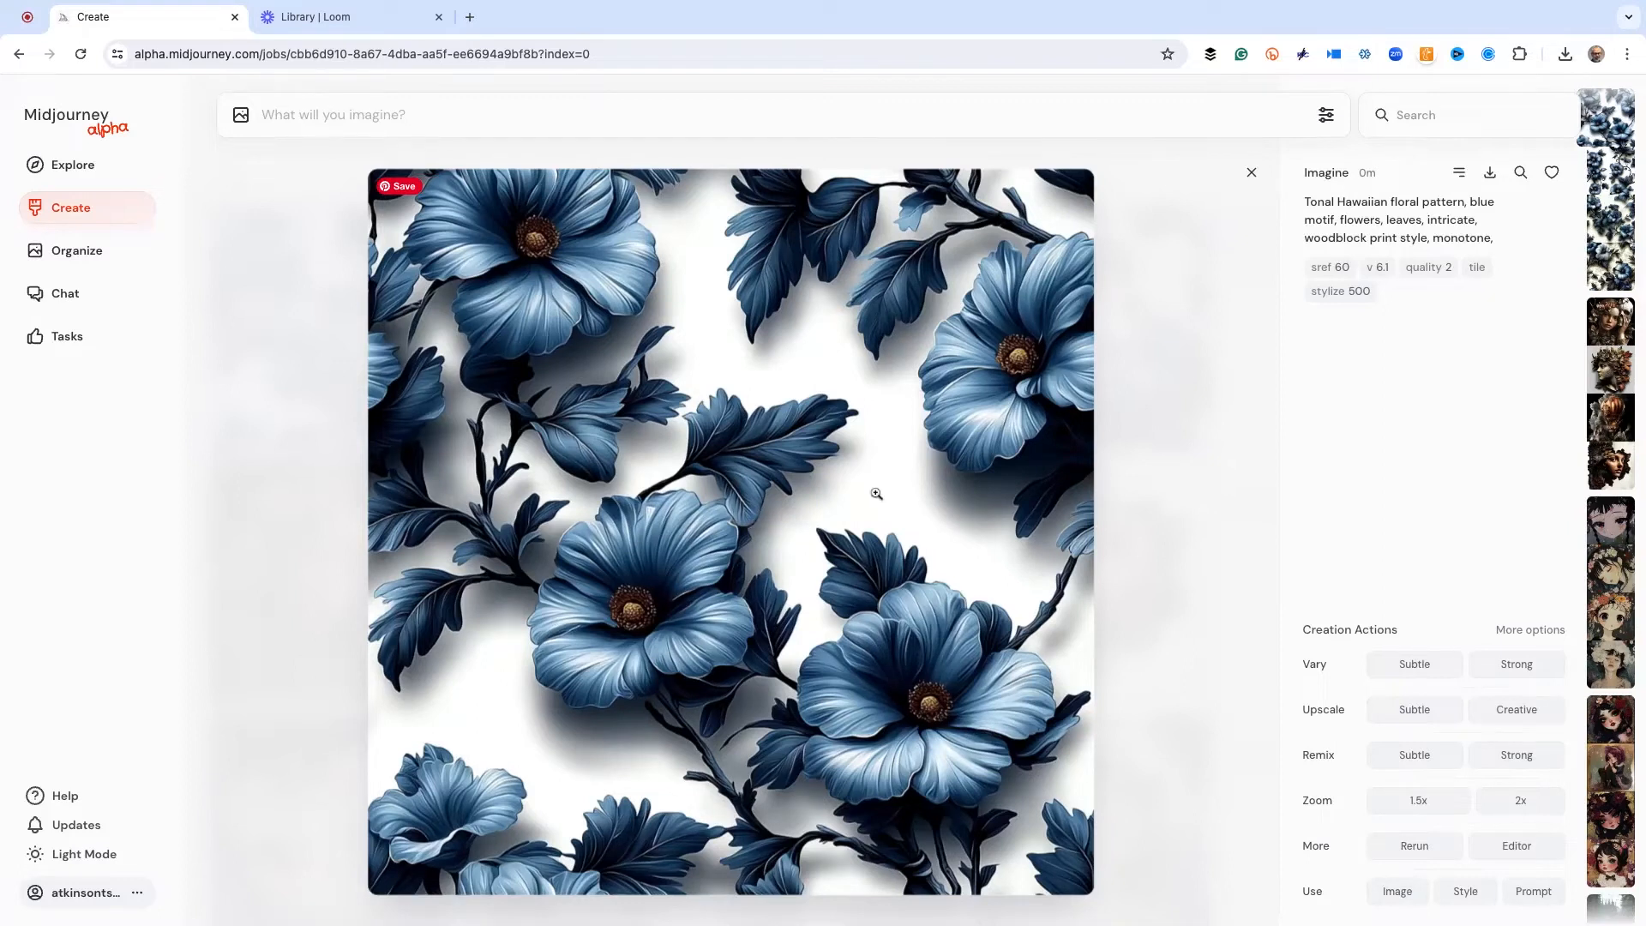
click(1206, 406)
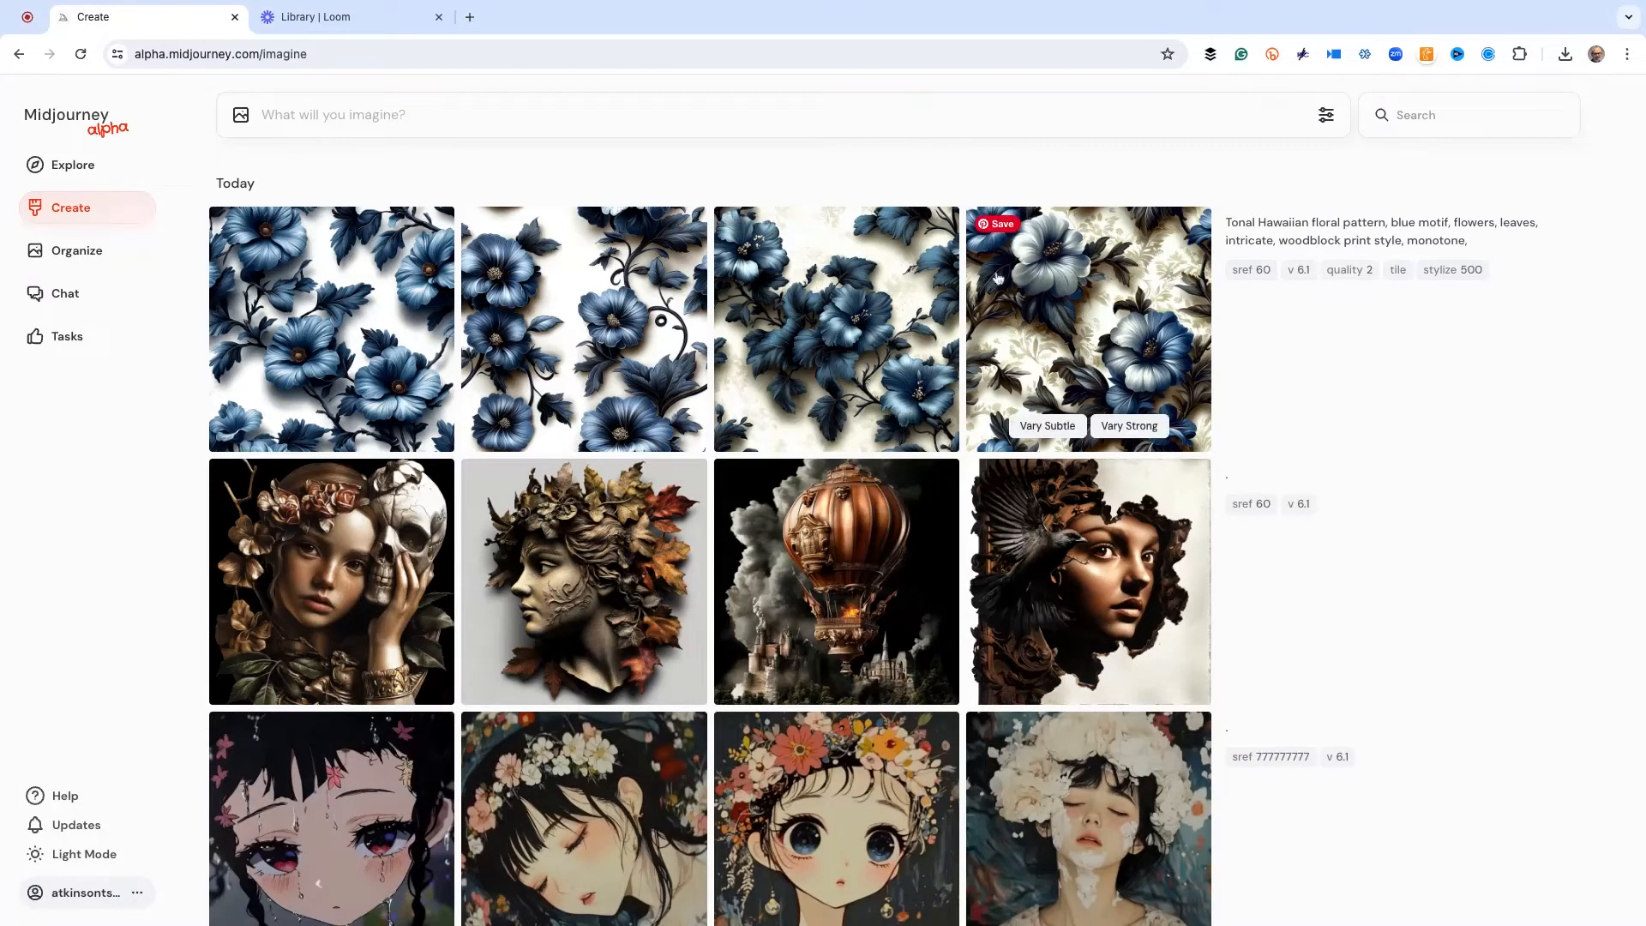
click(1073, 270)
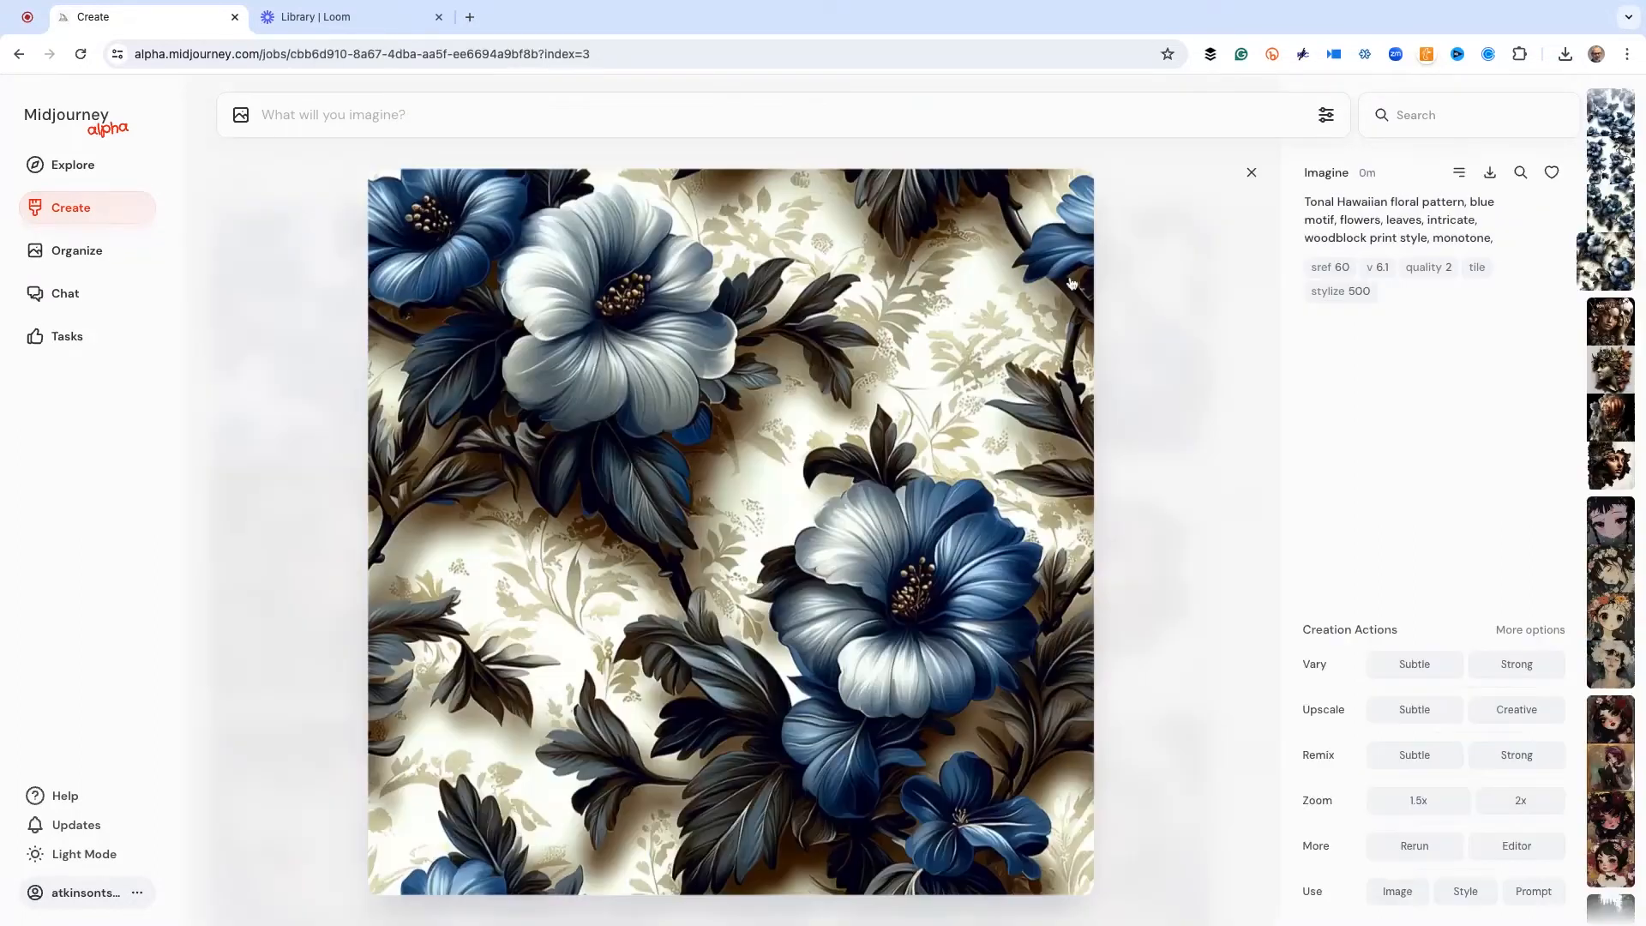
click(1534, 892)
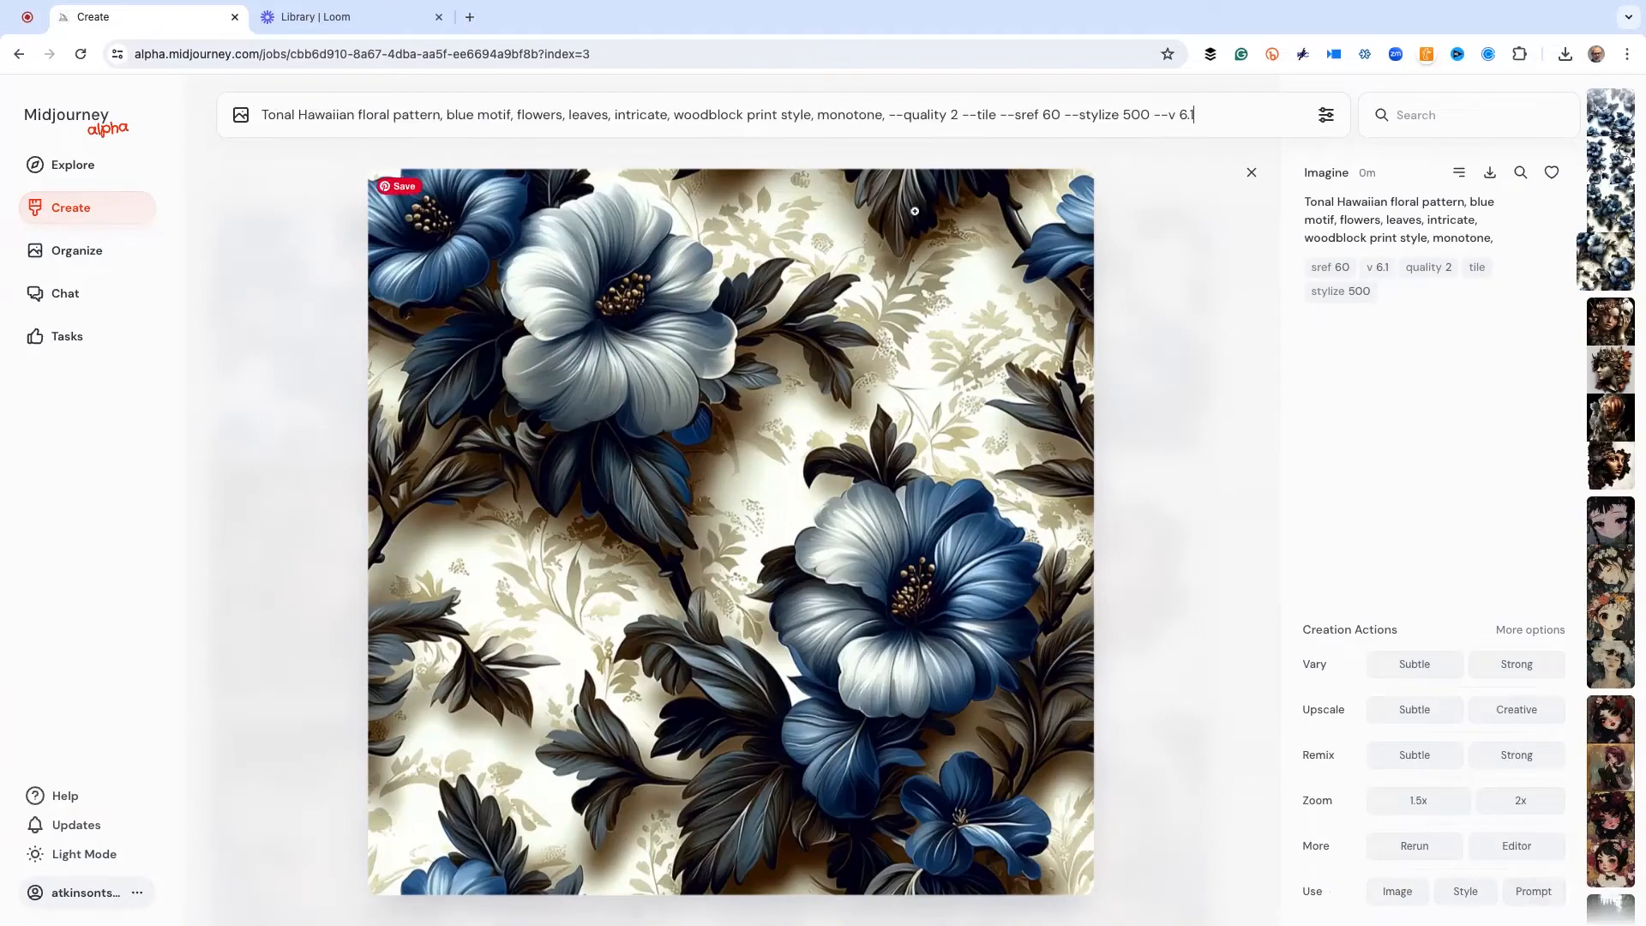
Remove "--sref 60" from the loaded Hawaiian floral pattern prompt
click(1060, 115)
key(shift+Left)
key(shift+Left)
key(shift+Left)
key(shift+Left)
key(shift+Left)
key(shift+Left)
key(shift+Left)
key(shift+Left)
key(shift+Left)
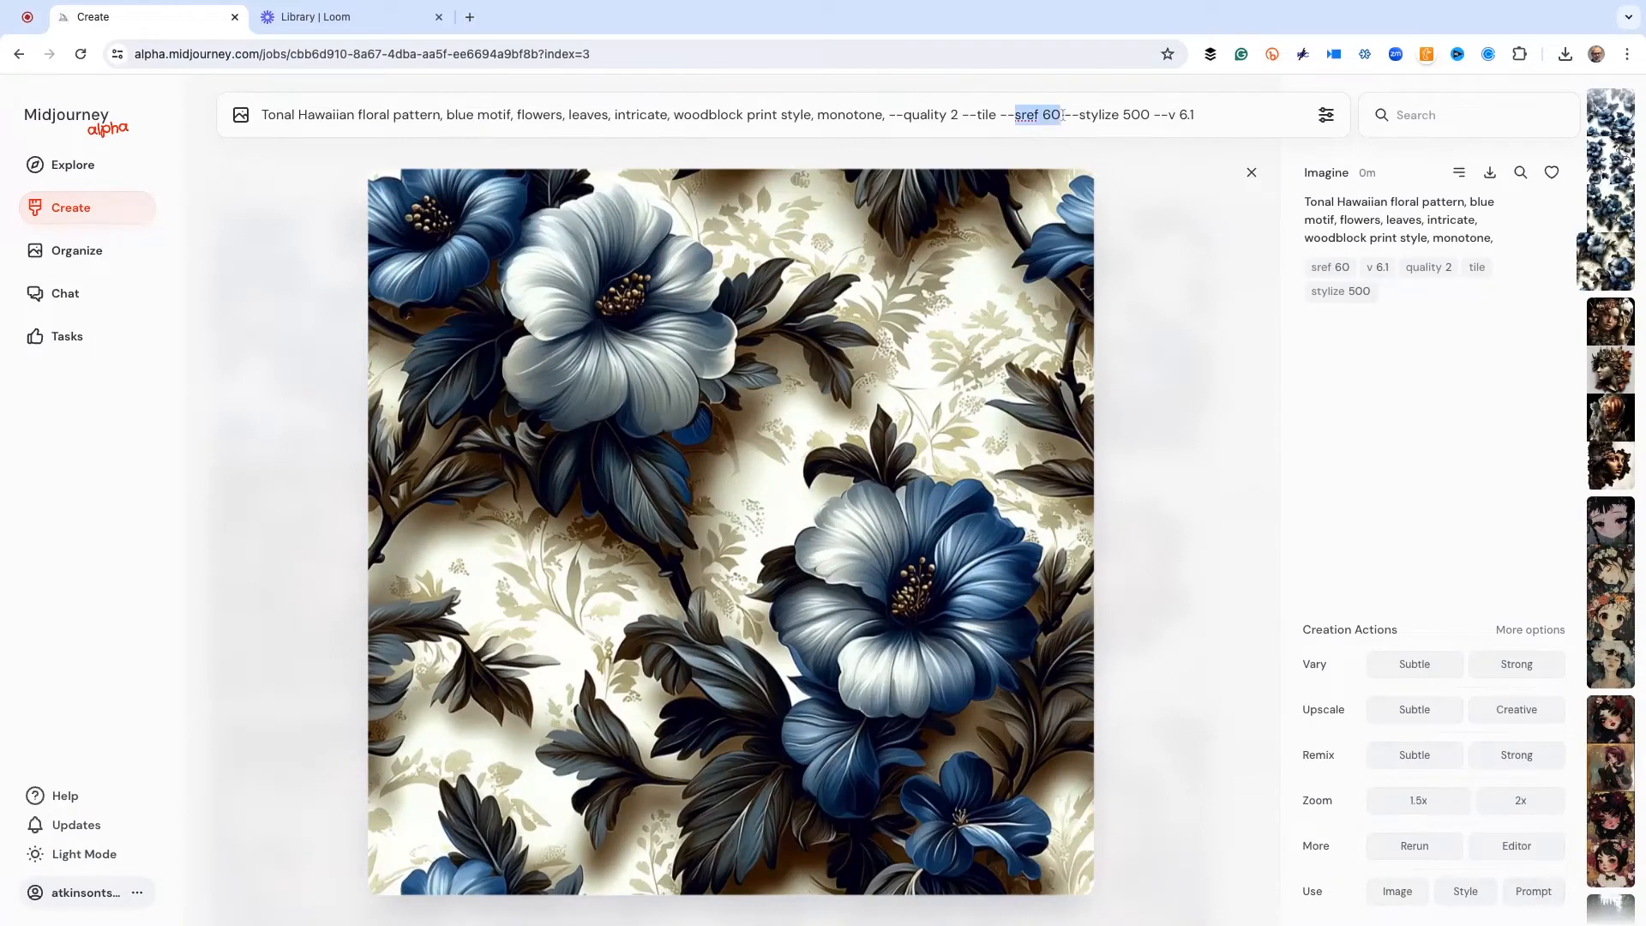
key(BackSpace)
key(BackSpace)
Add style reference 123789 from the black-haired girl with butterflies to the floral prompt, submit it, and return to the creations list
click(1201, 257)
scroll(831, 442, down, 4)
click(1063, 677)
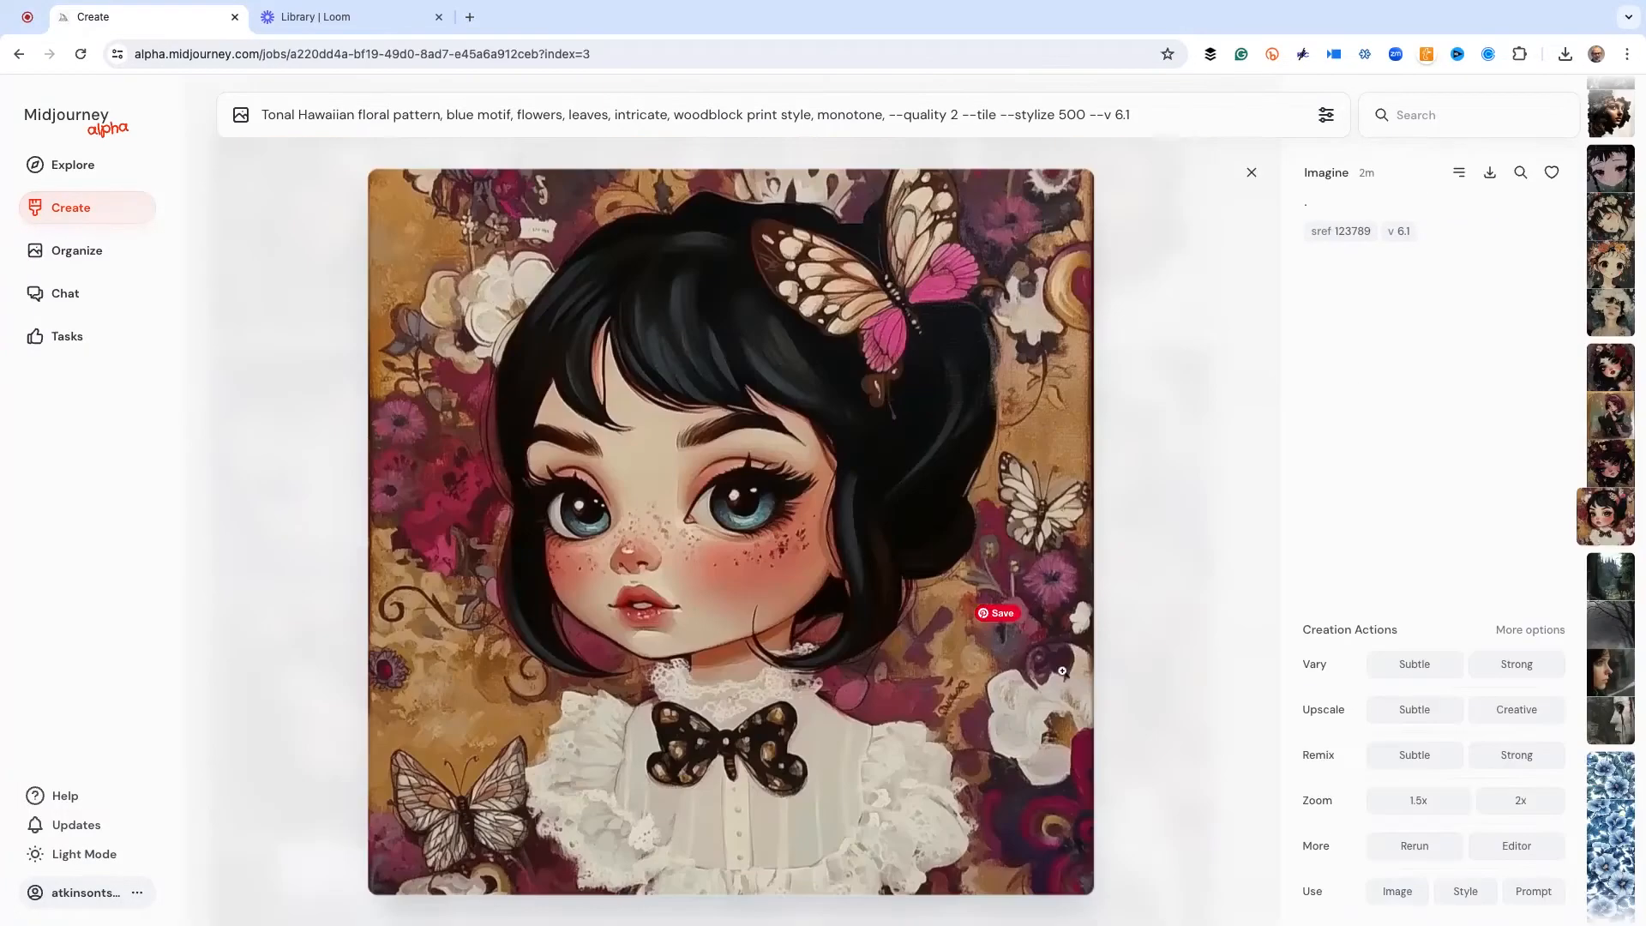
click(1340, 231)
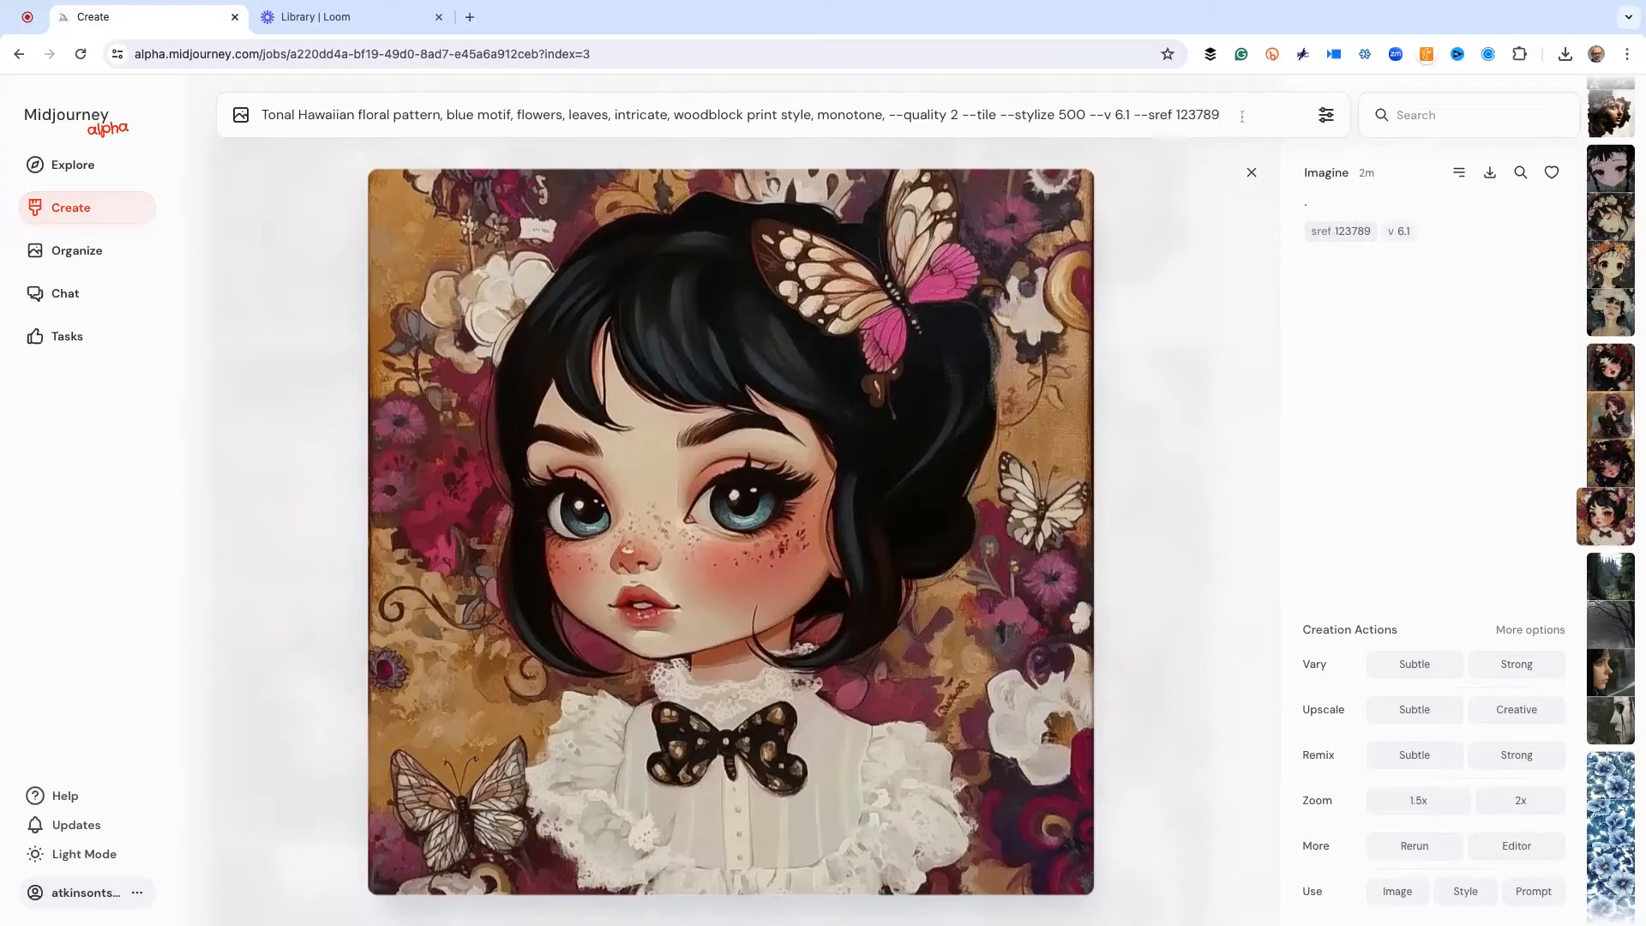
key(Return)
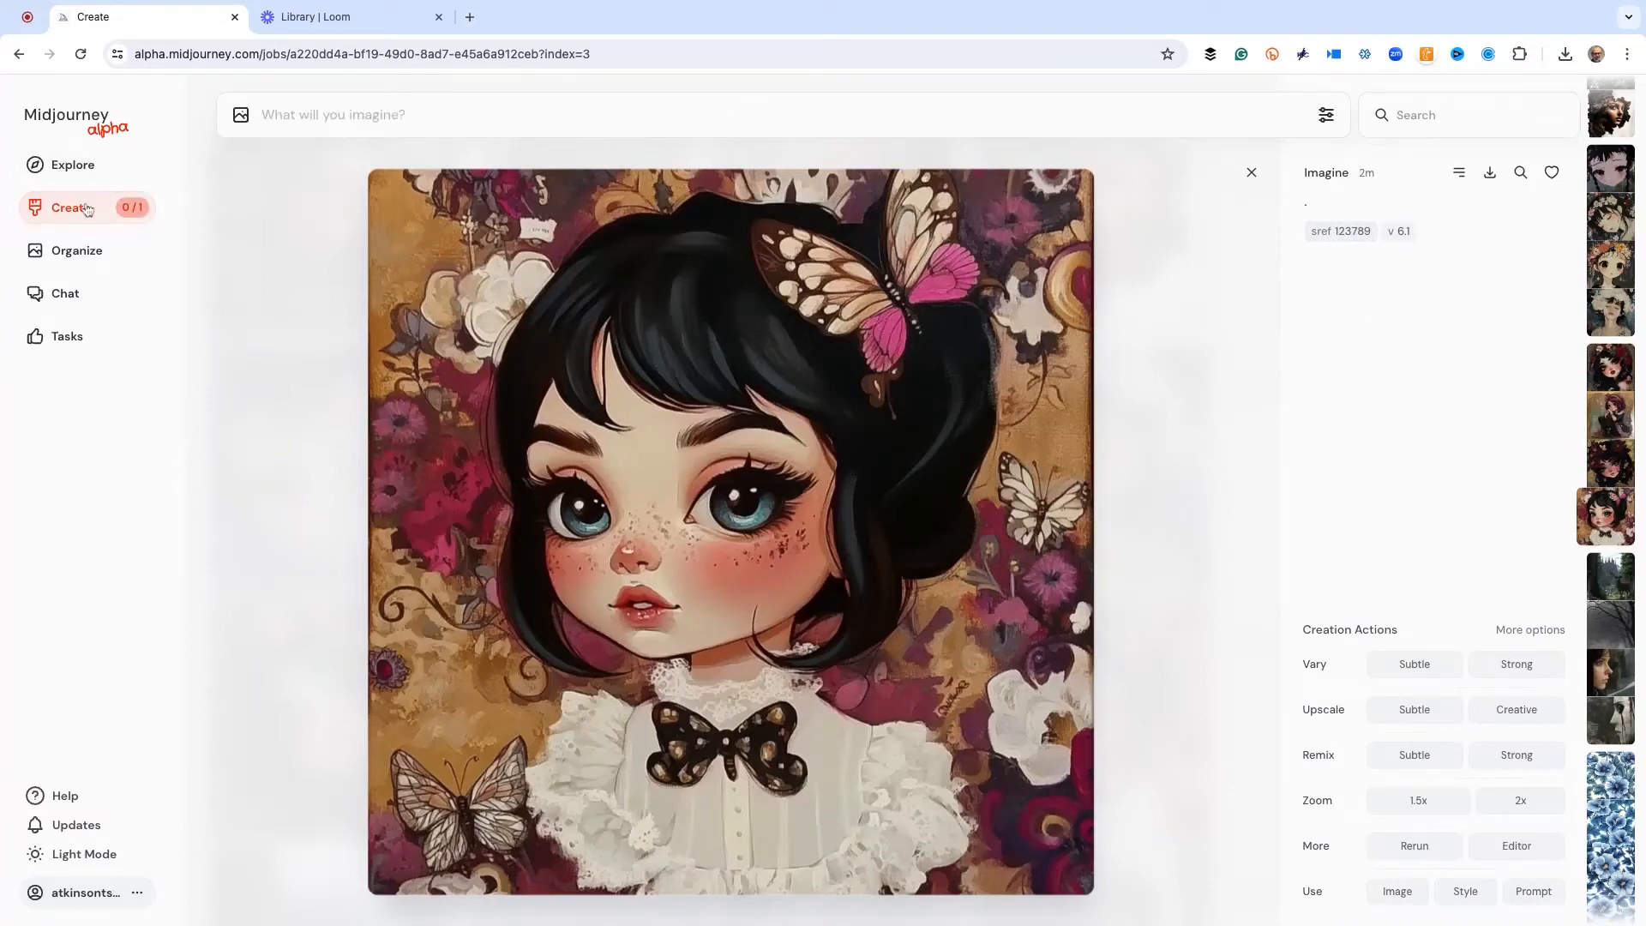
click(88, 209)
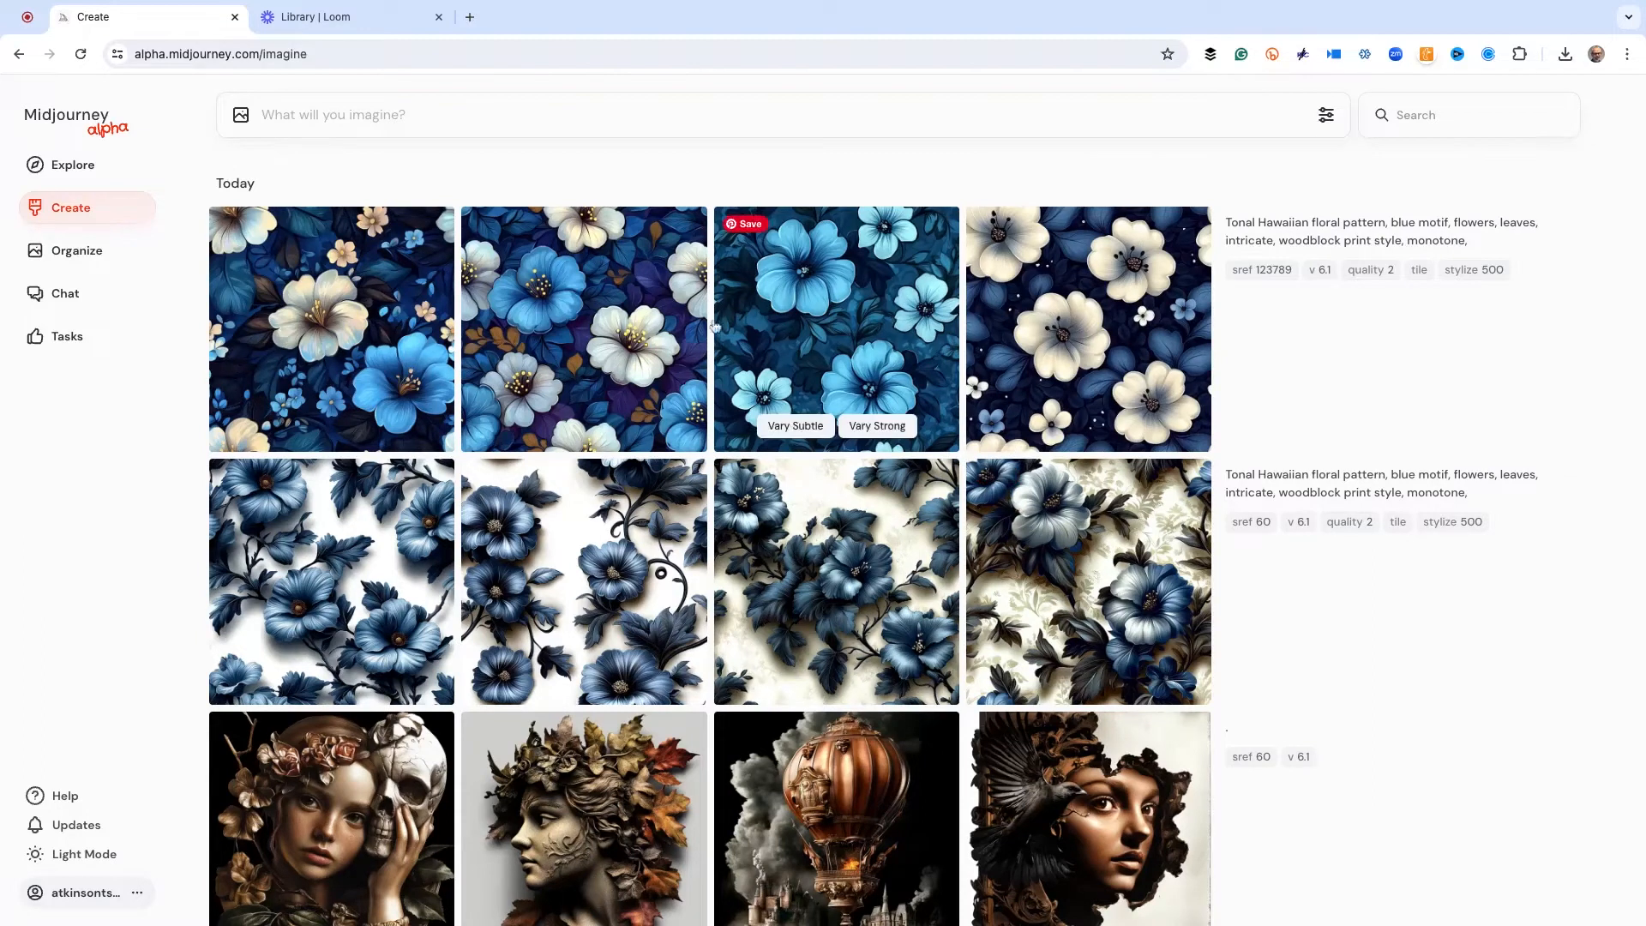
Enlarge and compare the first three floral patterns made with style reference 123789, and return to the creations list
click(300, 333)
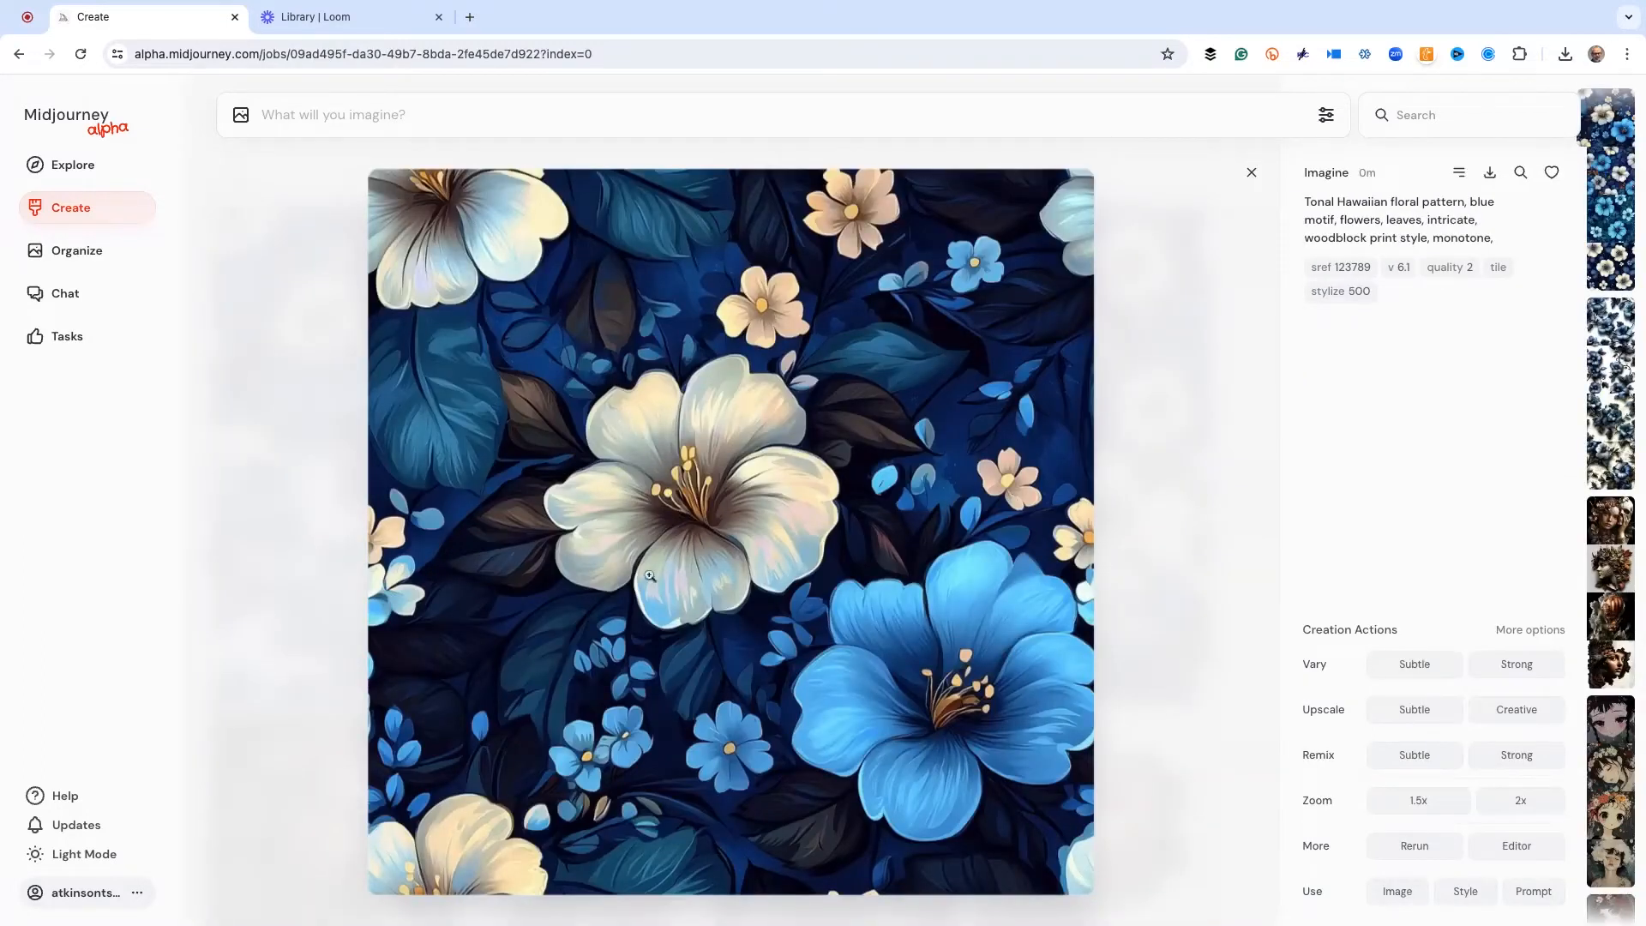
key(Right)
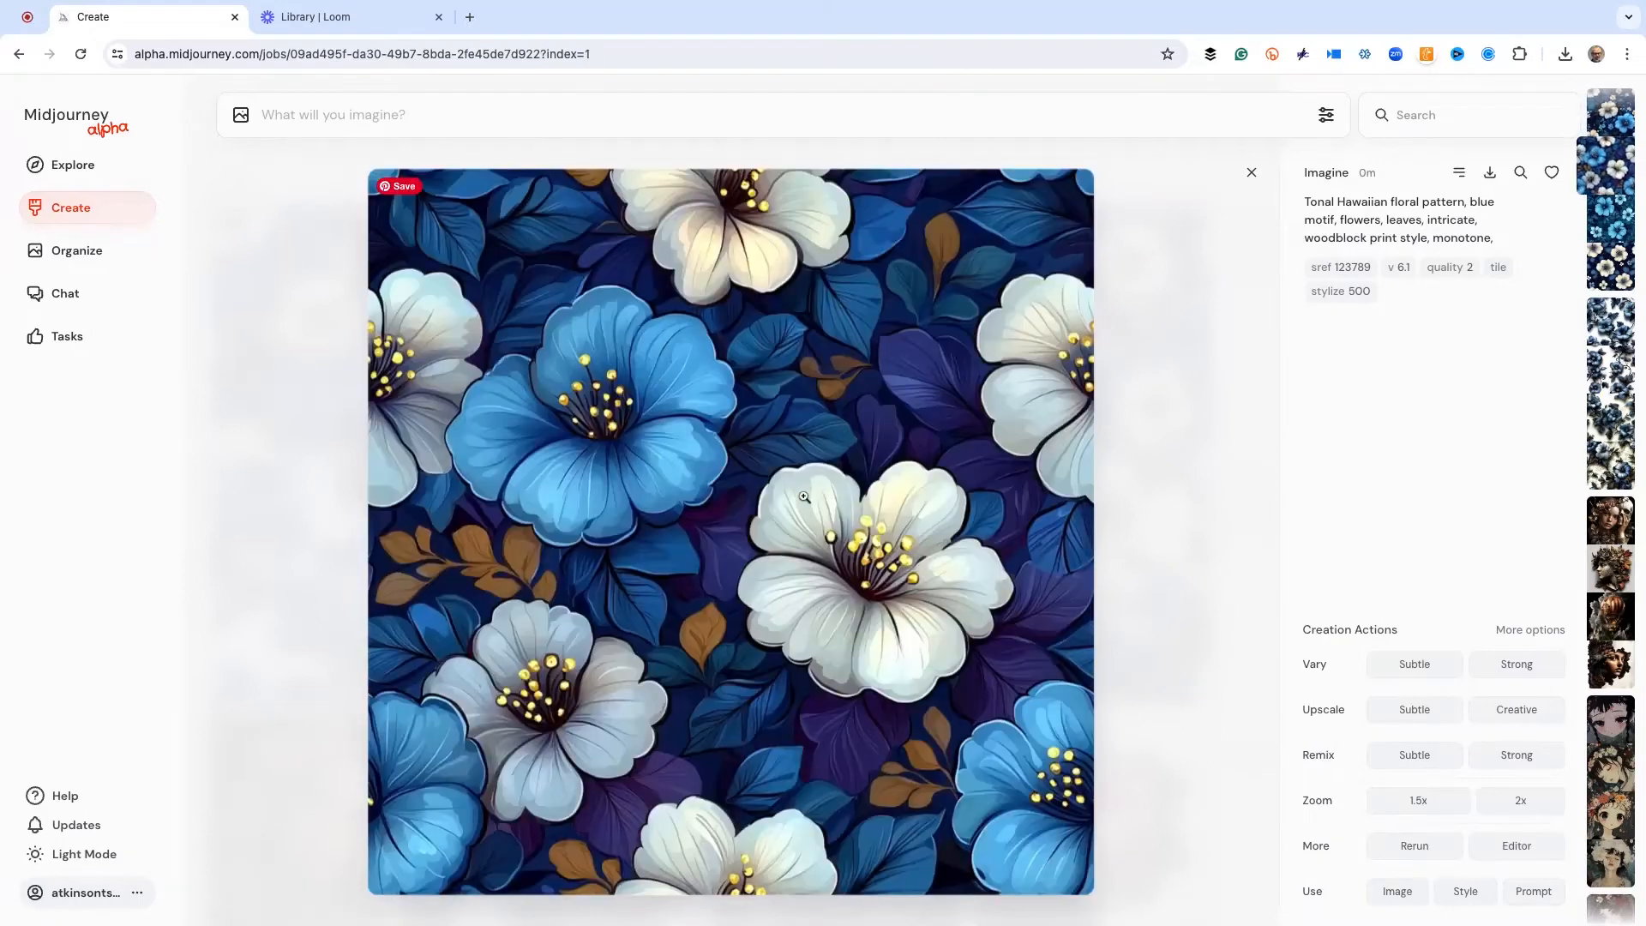
key(Right)
key(Left)
click(1183, 439)
scroll(866, 541, down, 3)
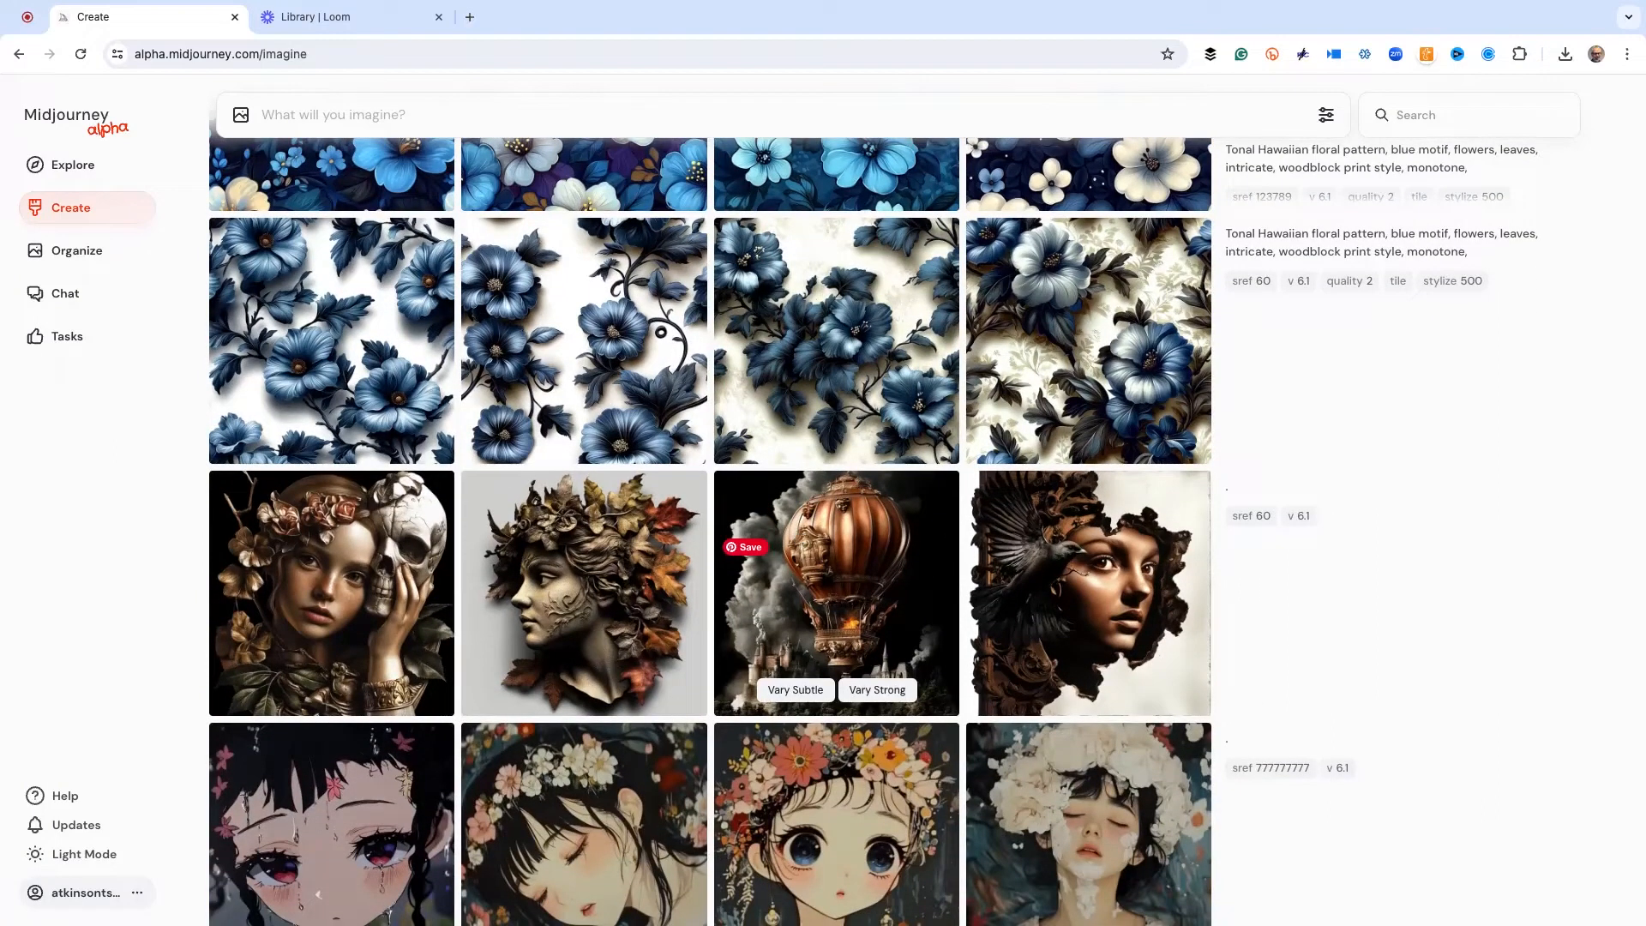
scroll(836, 591, up, 3)
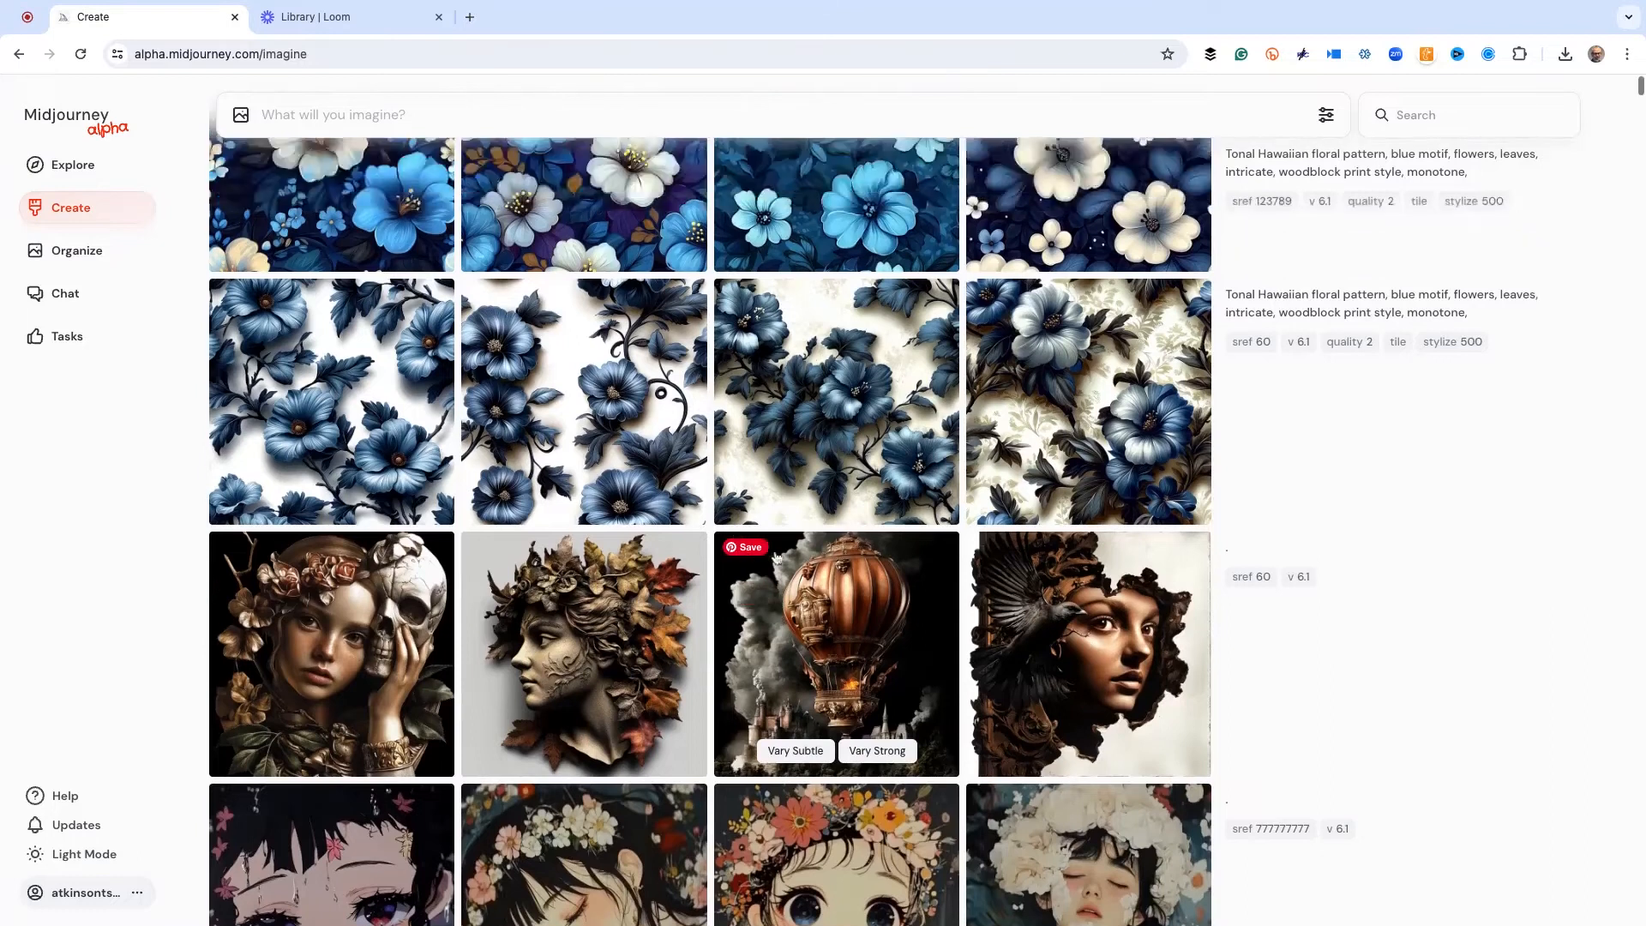
Submit a minimal prompt consisting of a period and "--sref 444444441"
click(278, 114)
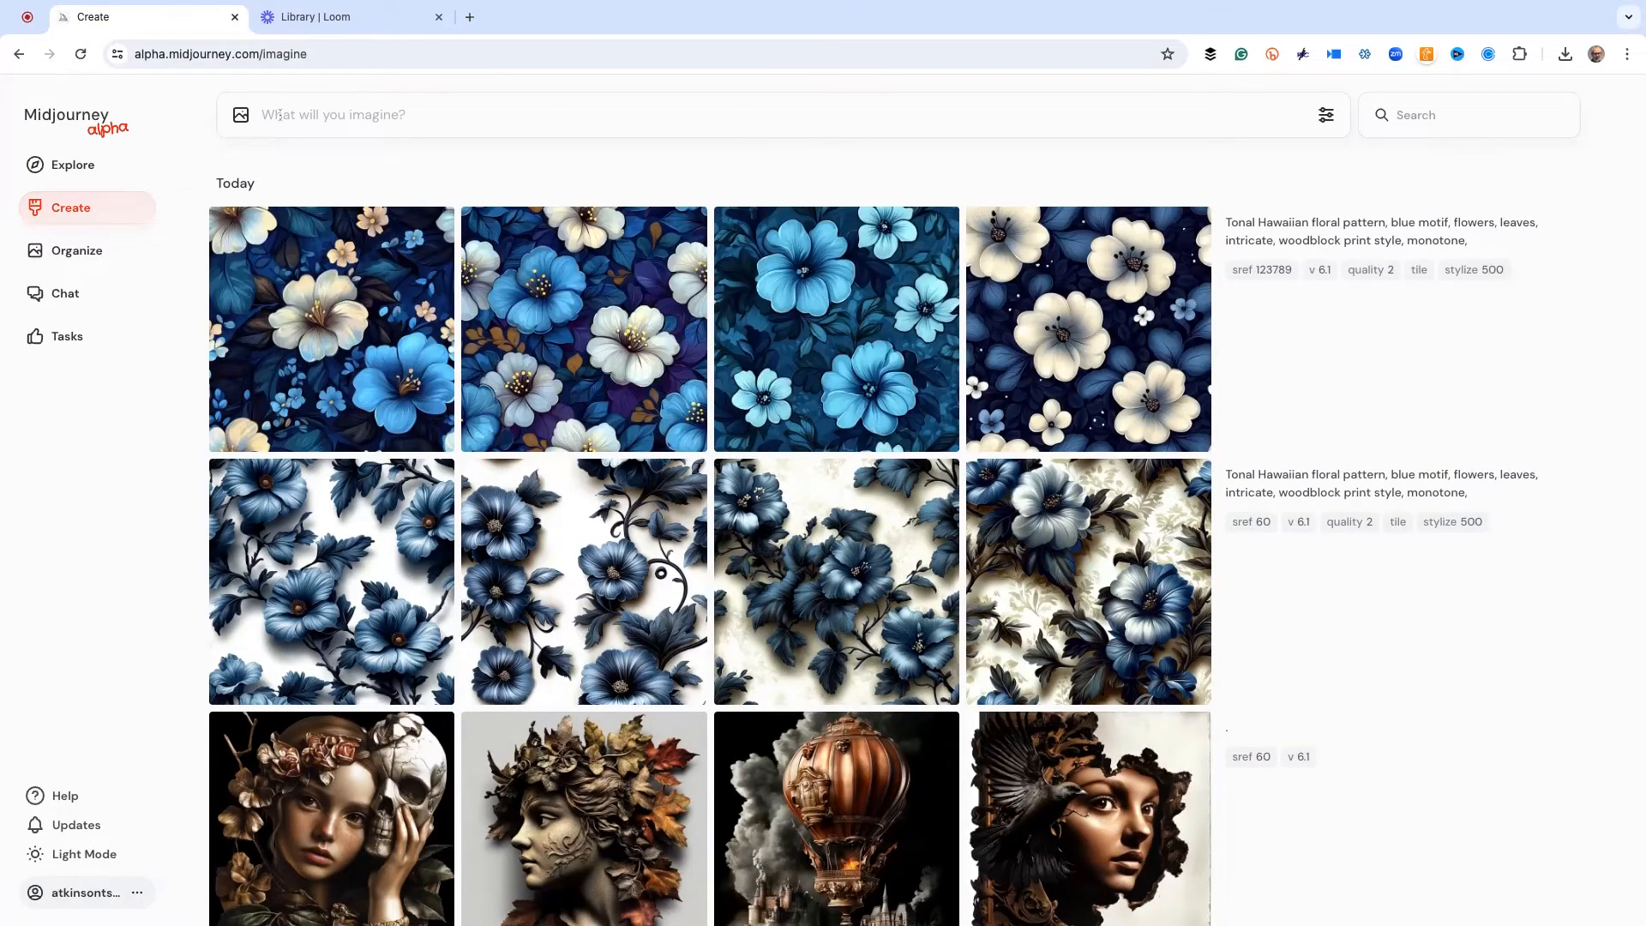
text(.--)
key(BackSpace)
text(. --sref 444444441)
key(Return)
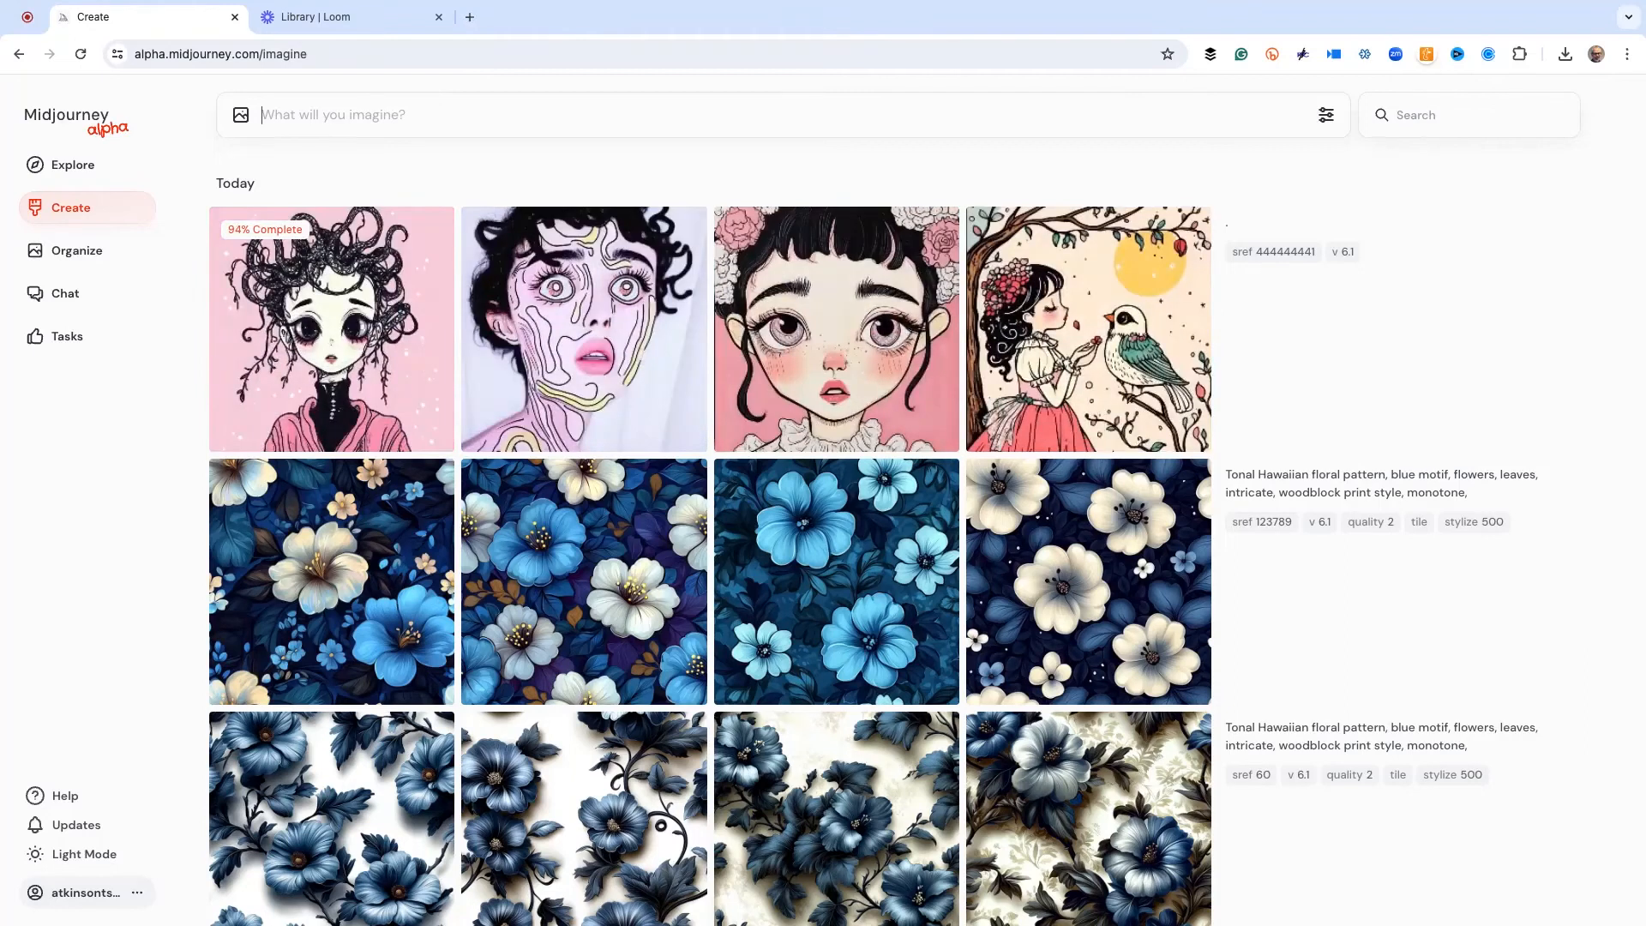
View the girl-and-bird image enlarged, and reuse the prompt of the fourth floral pattern made with style reference 123789
click(1002, 300)
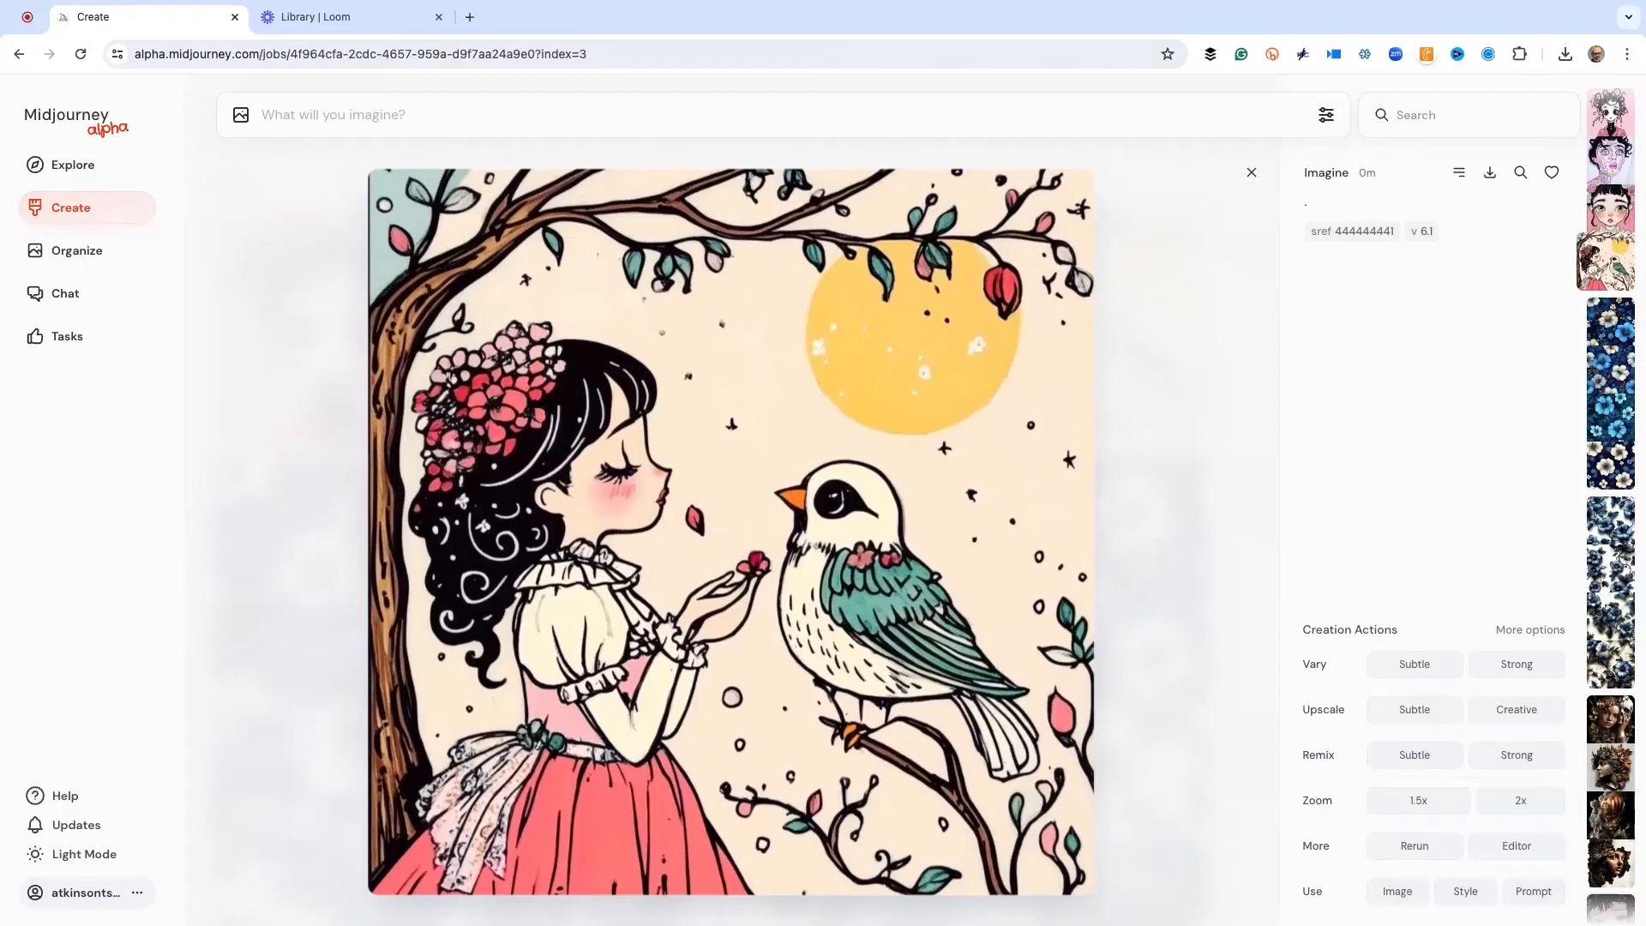
click(1184, 298)
click(1123, 530)
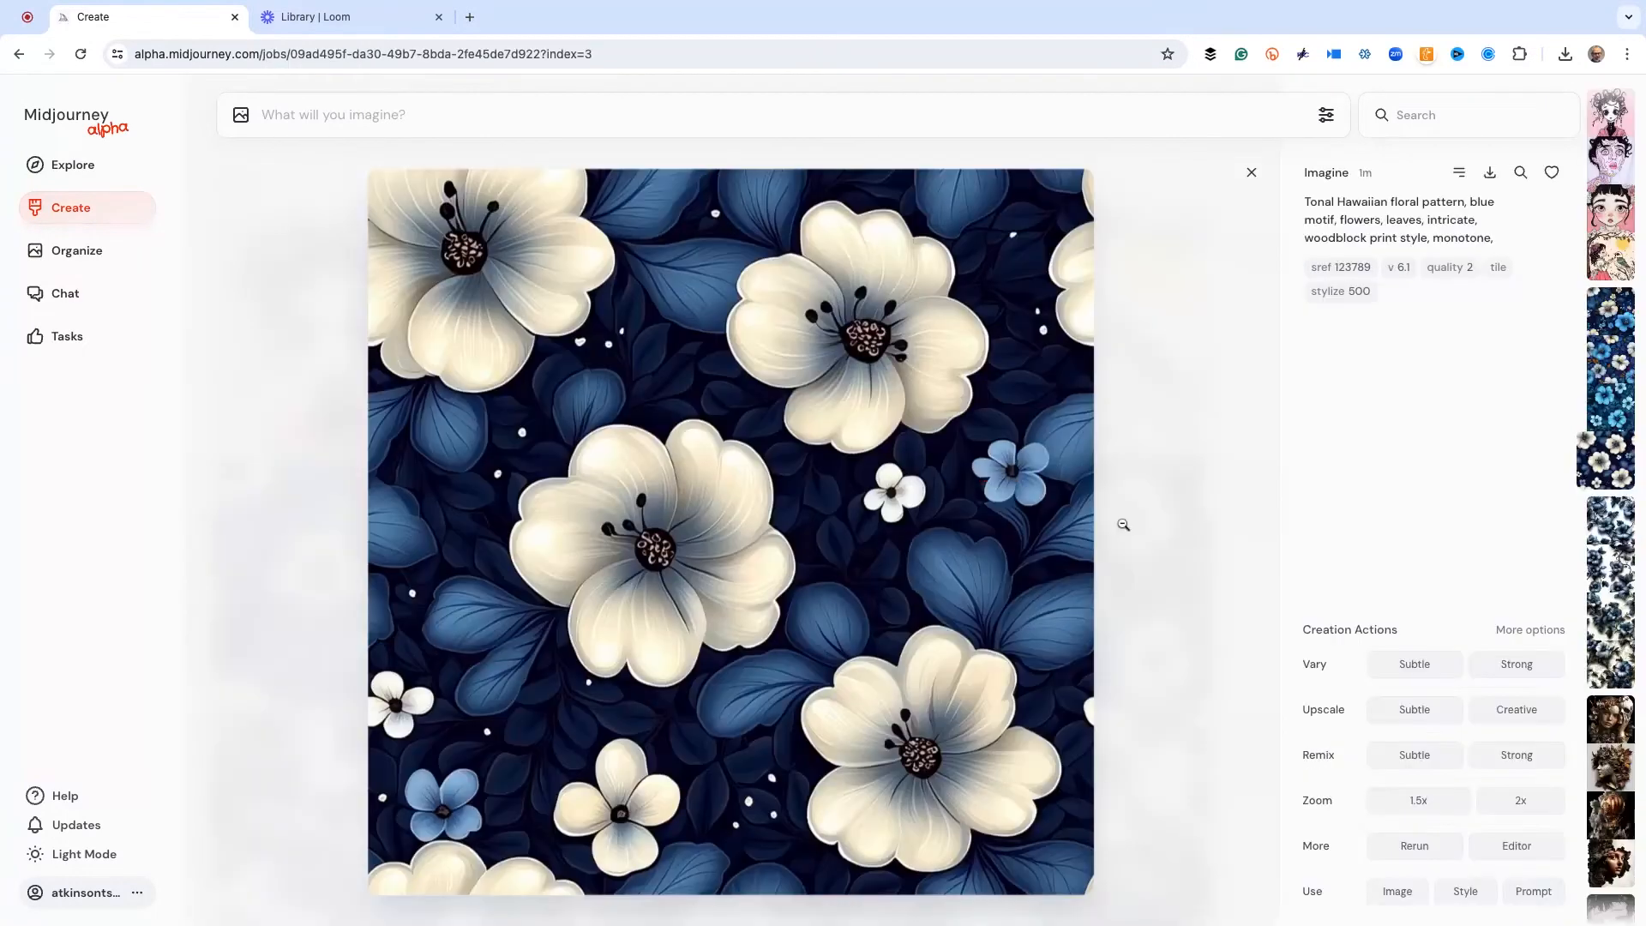
click(1534, 892)
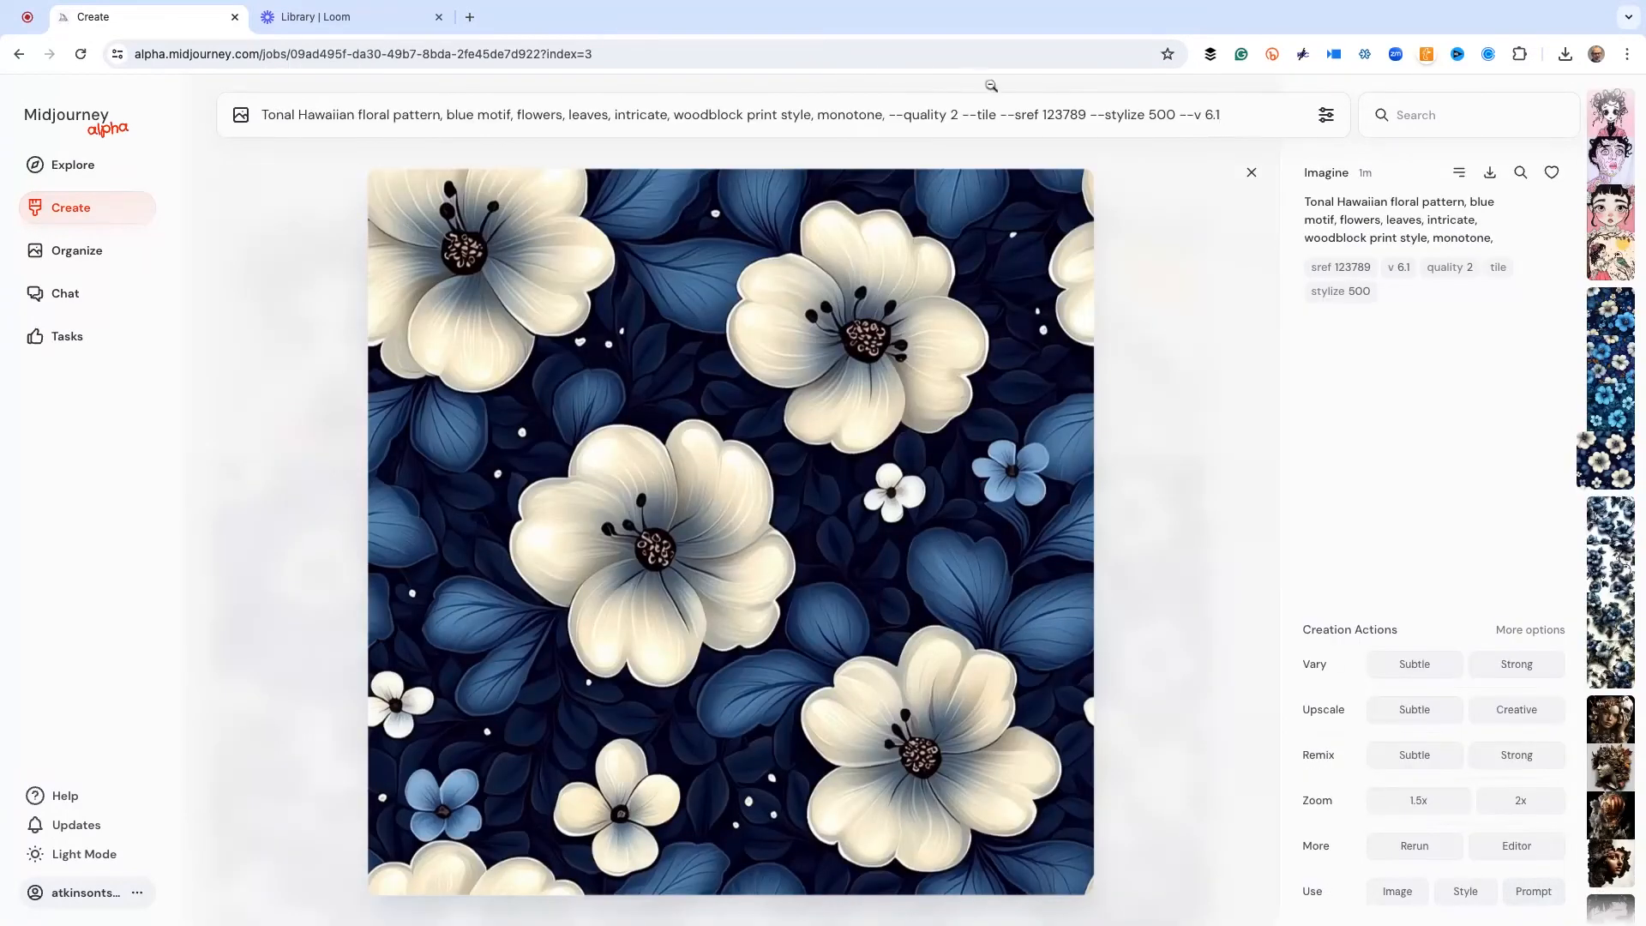
Remove "--sref 123789" from the reused Hawaiian floral pattern prompt
click(1089, 114)
key(BackSpace)
key(BackSpace)
key(BackSpace)
key(BackSpace)
key(BackSpace)
key(BackSpace)
key(BackSpace)
key(BackSpace)
key(BackSpace)
key(BackSpace)
key(BackSpace)
key(BackSpace)
key(BackSpace)
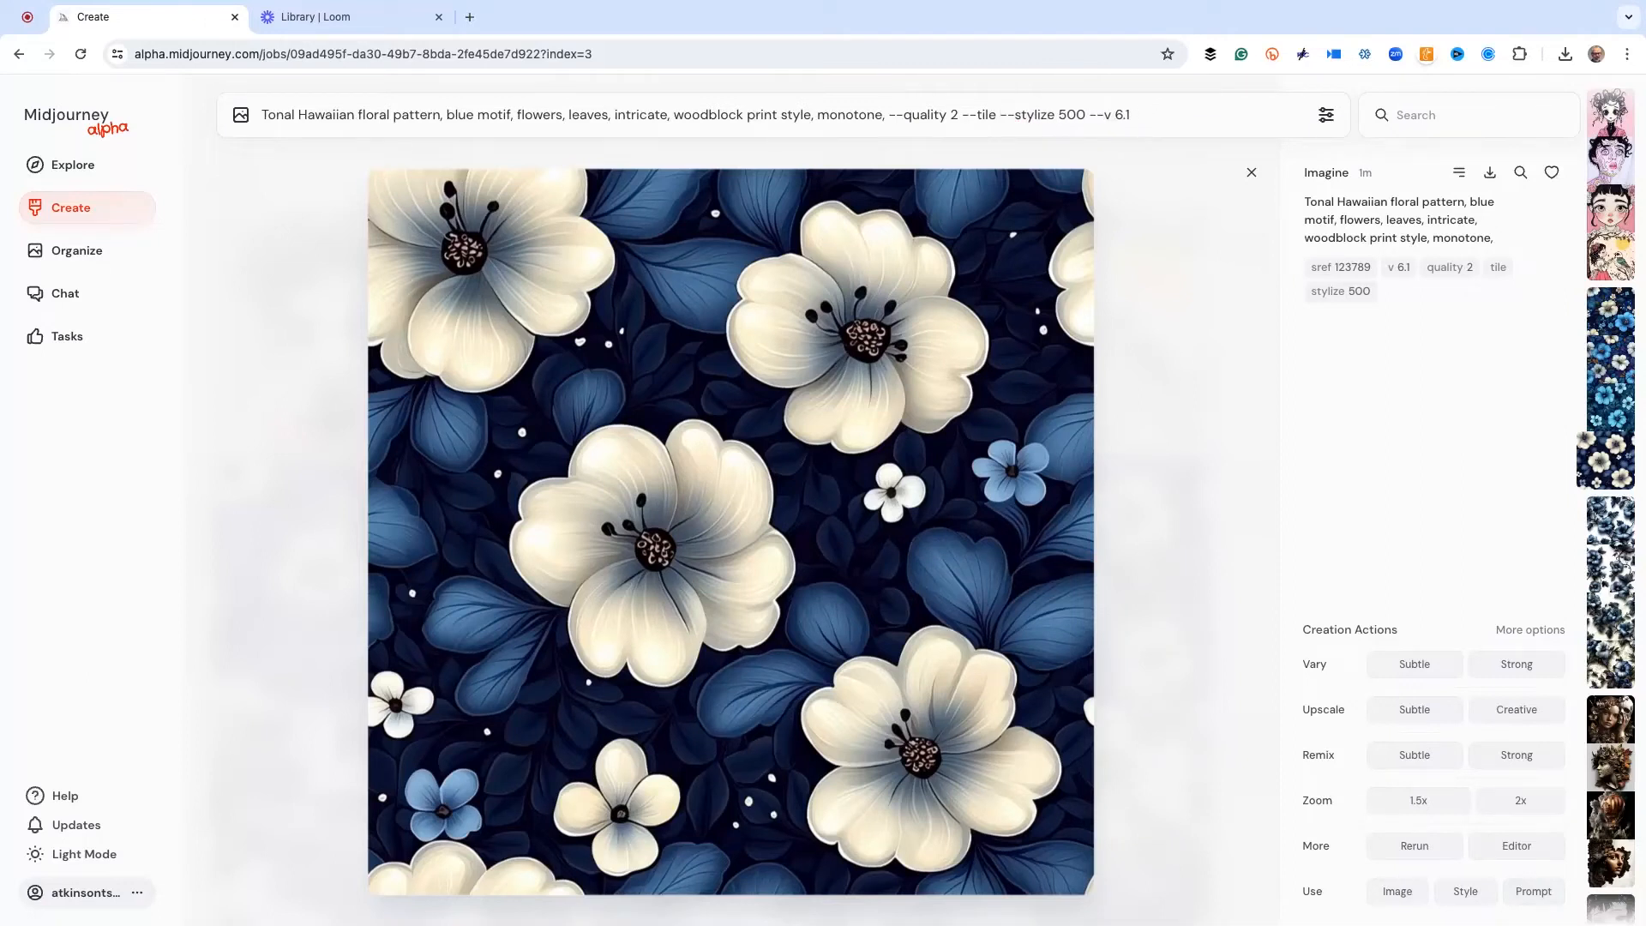
Add style reference 444444441 from the girl-and-bird image to the floral prompt, submit it, and return to the creations list
click(1142, 244)
click(1079, 335)
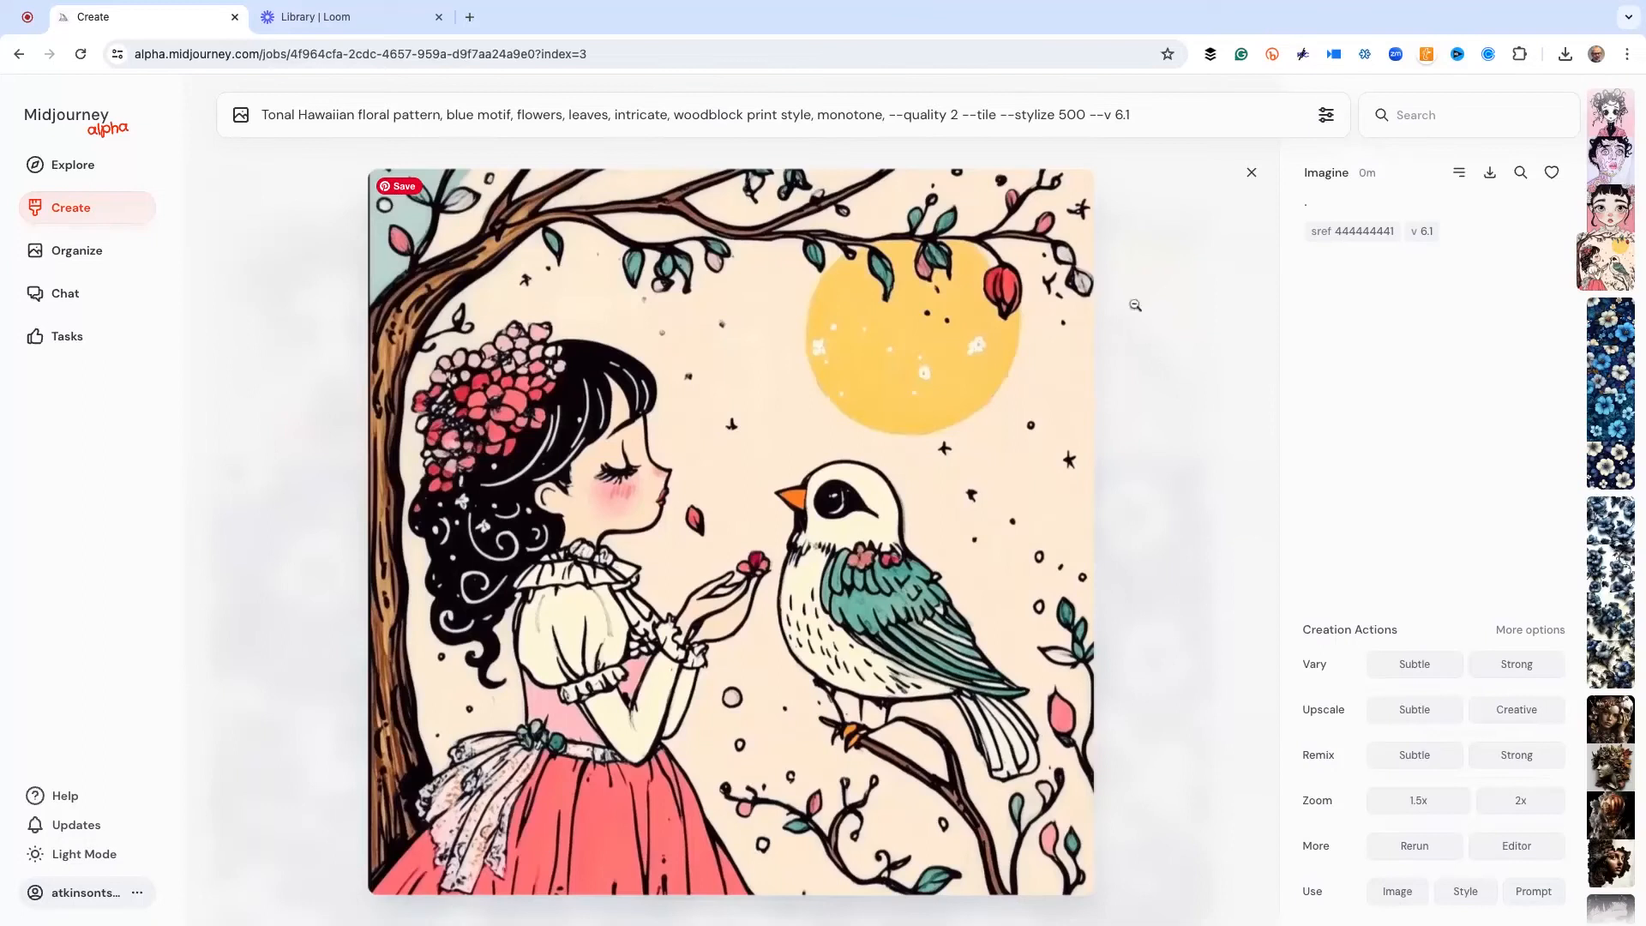
click(1352, 231)
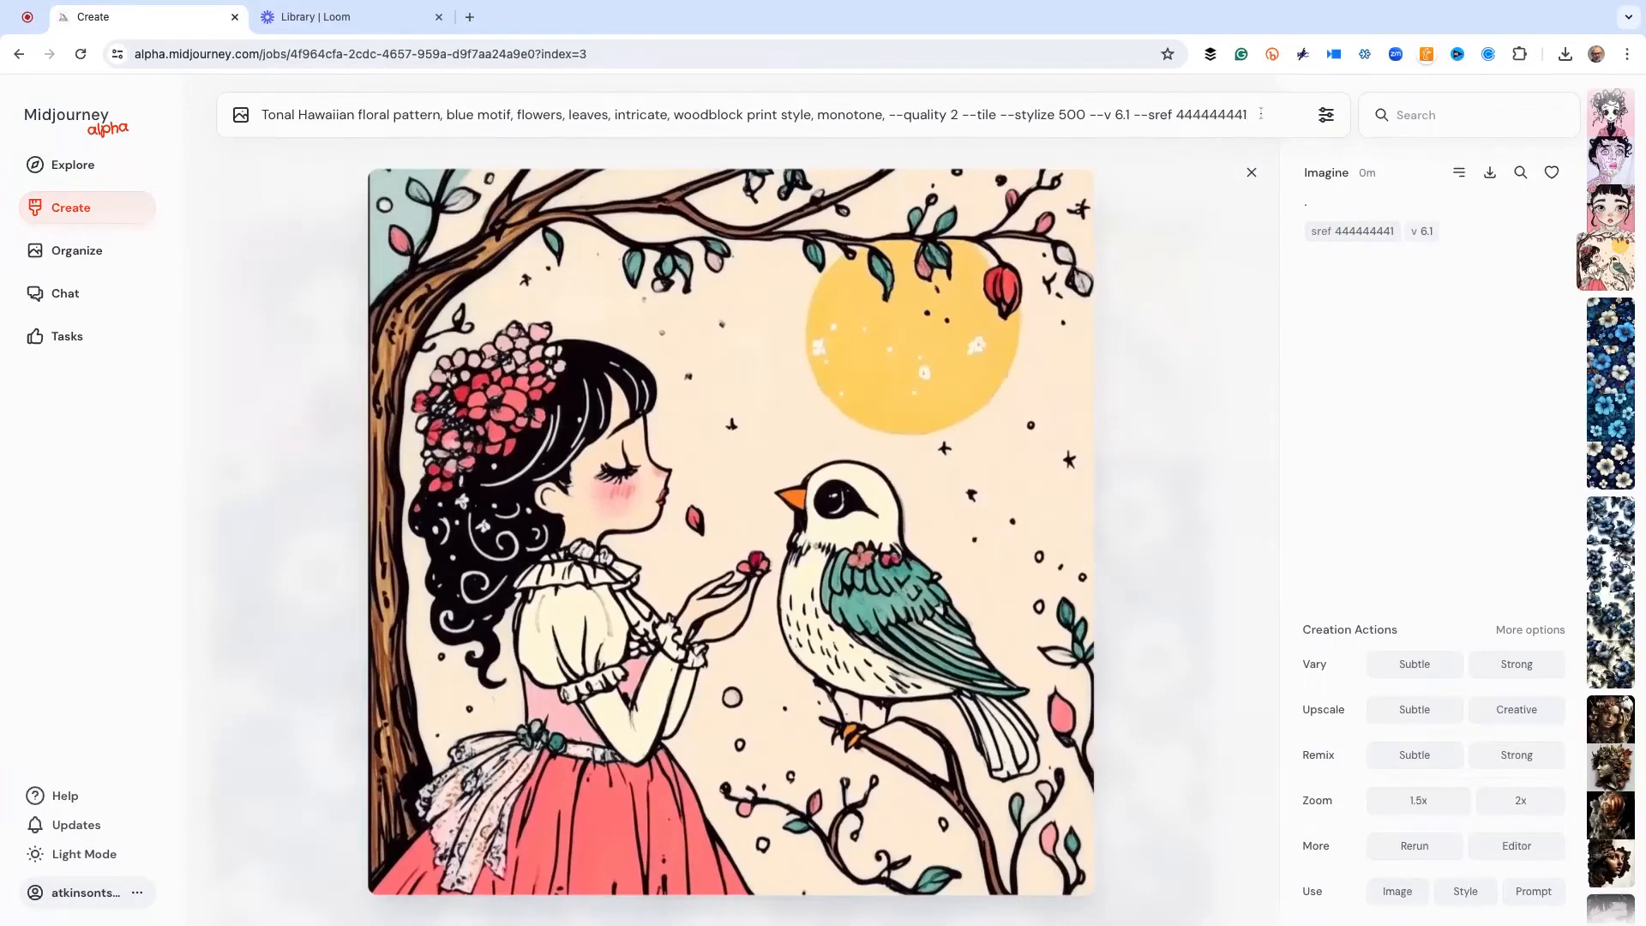
key(Return)
click(1200, 353)
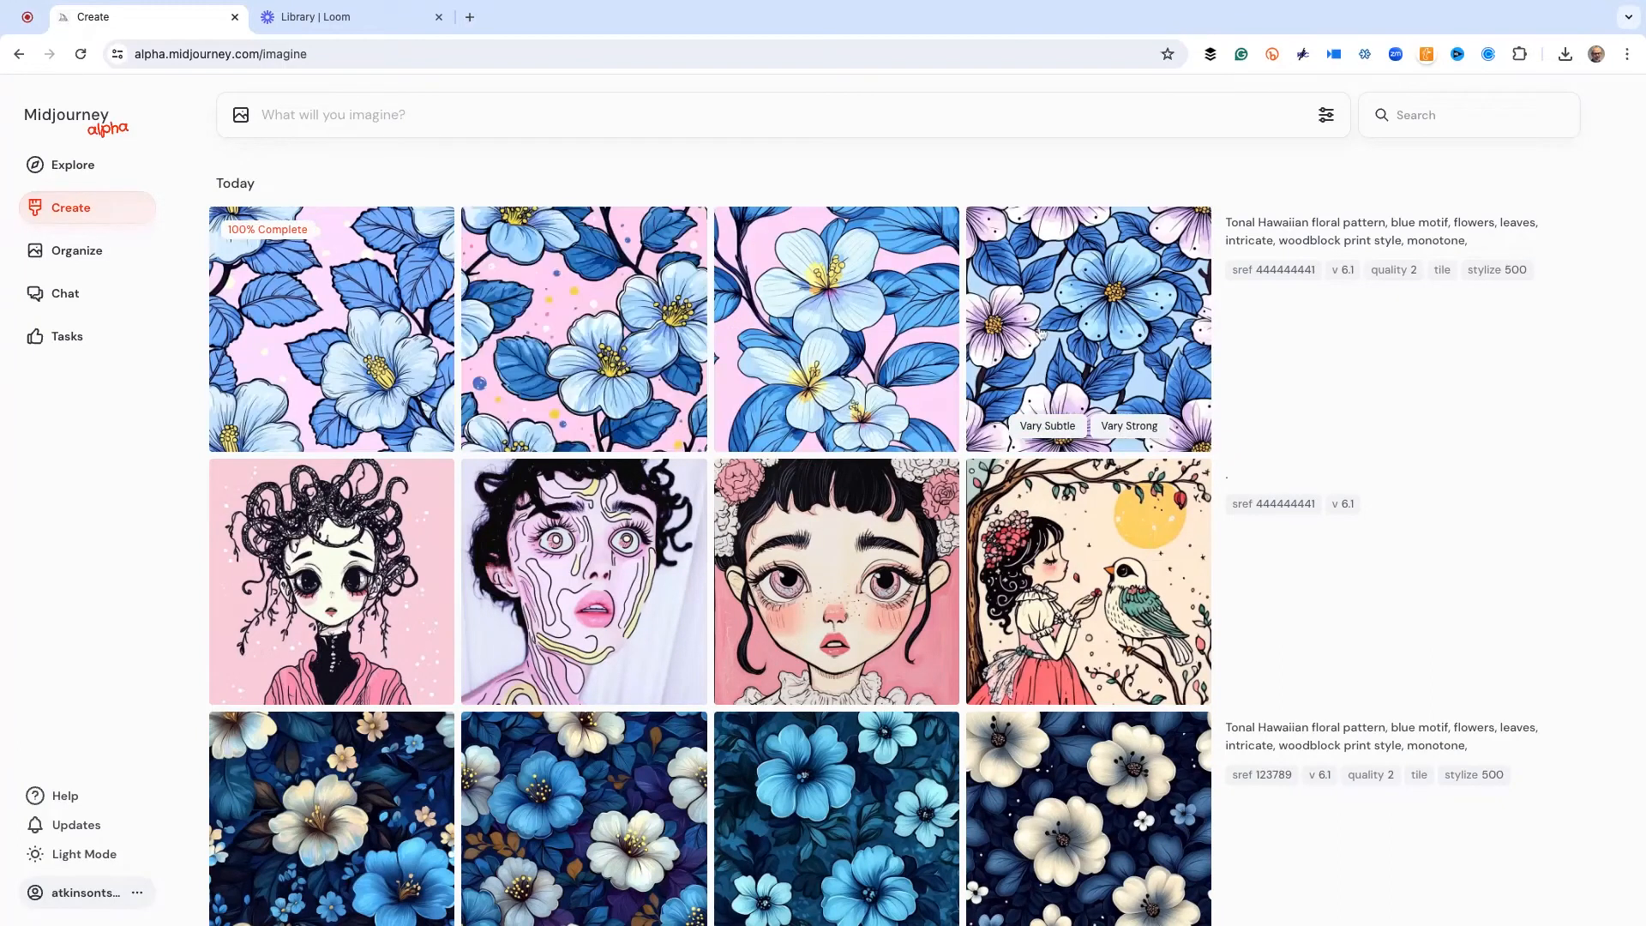
Examine the enlarged floral patterns made with style reference 444444441 against the portraits in the same style, and close the image view
click(314, 309)
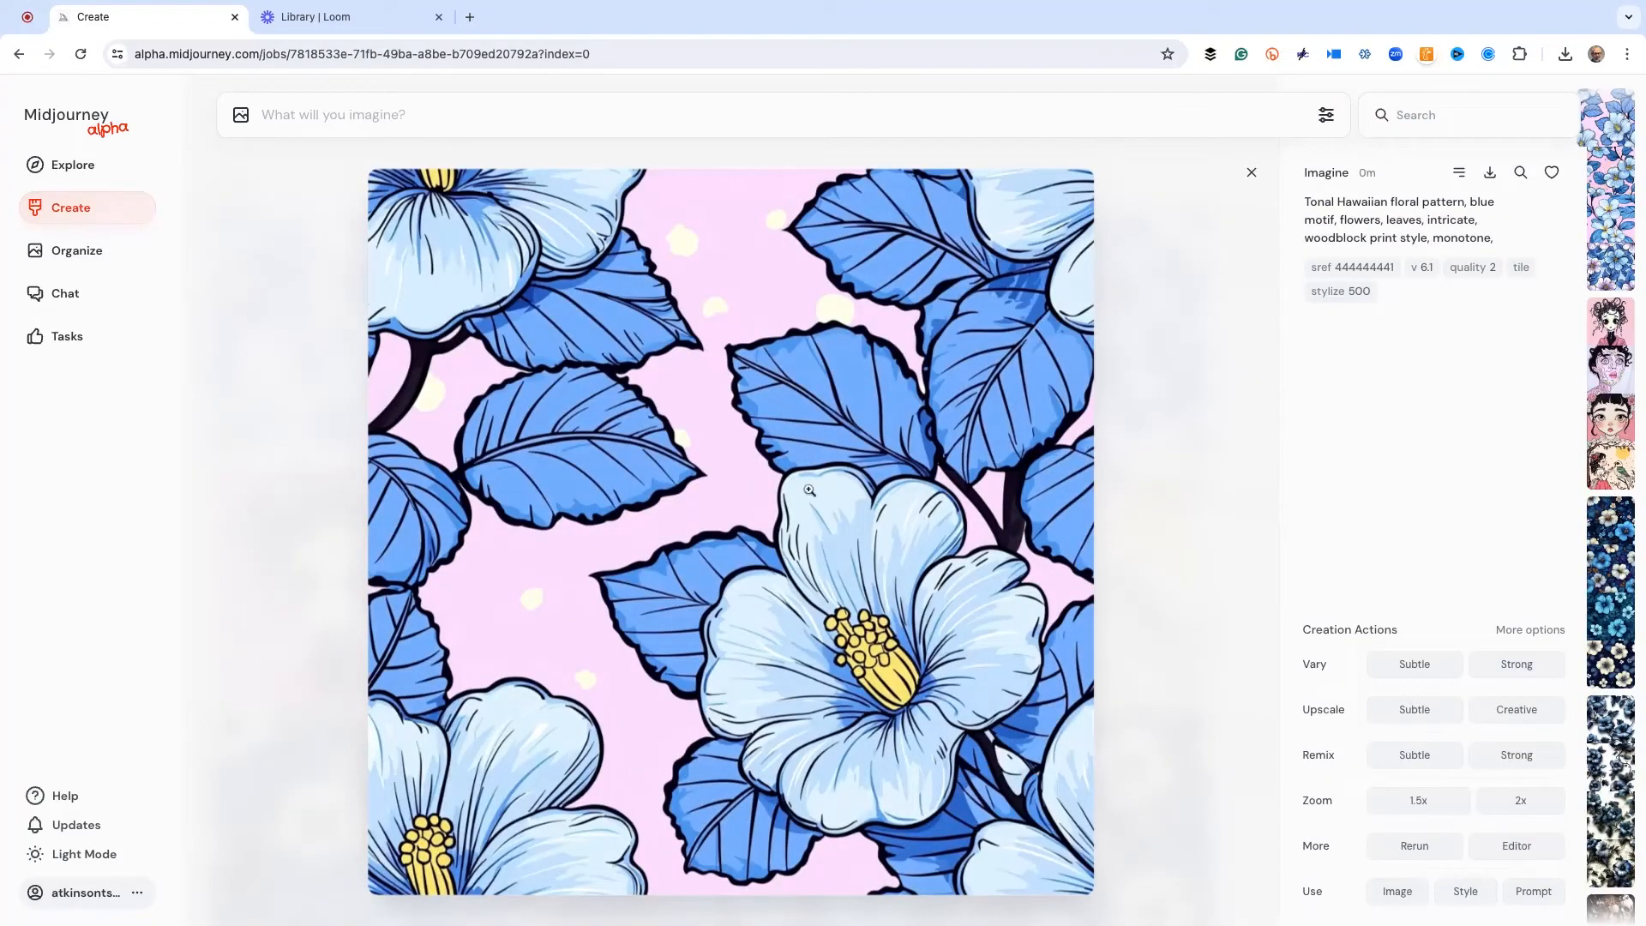
key(Right)
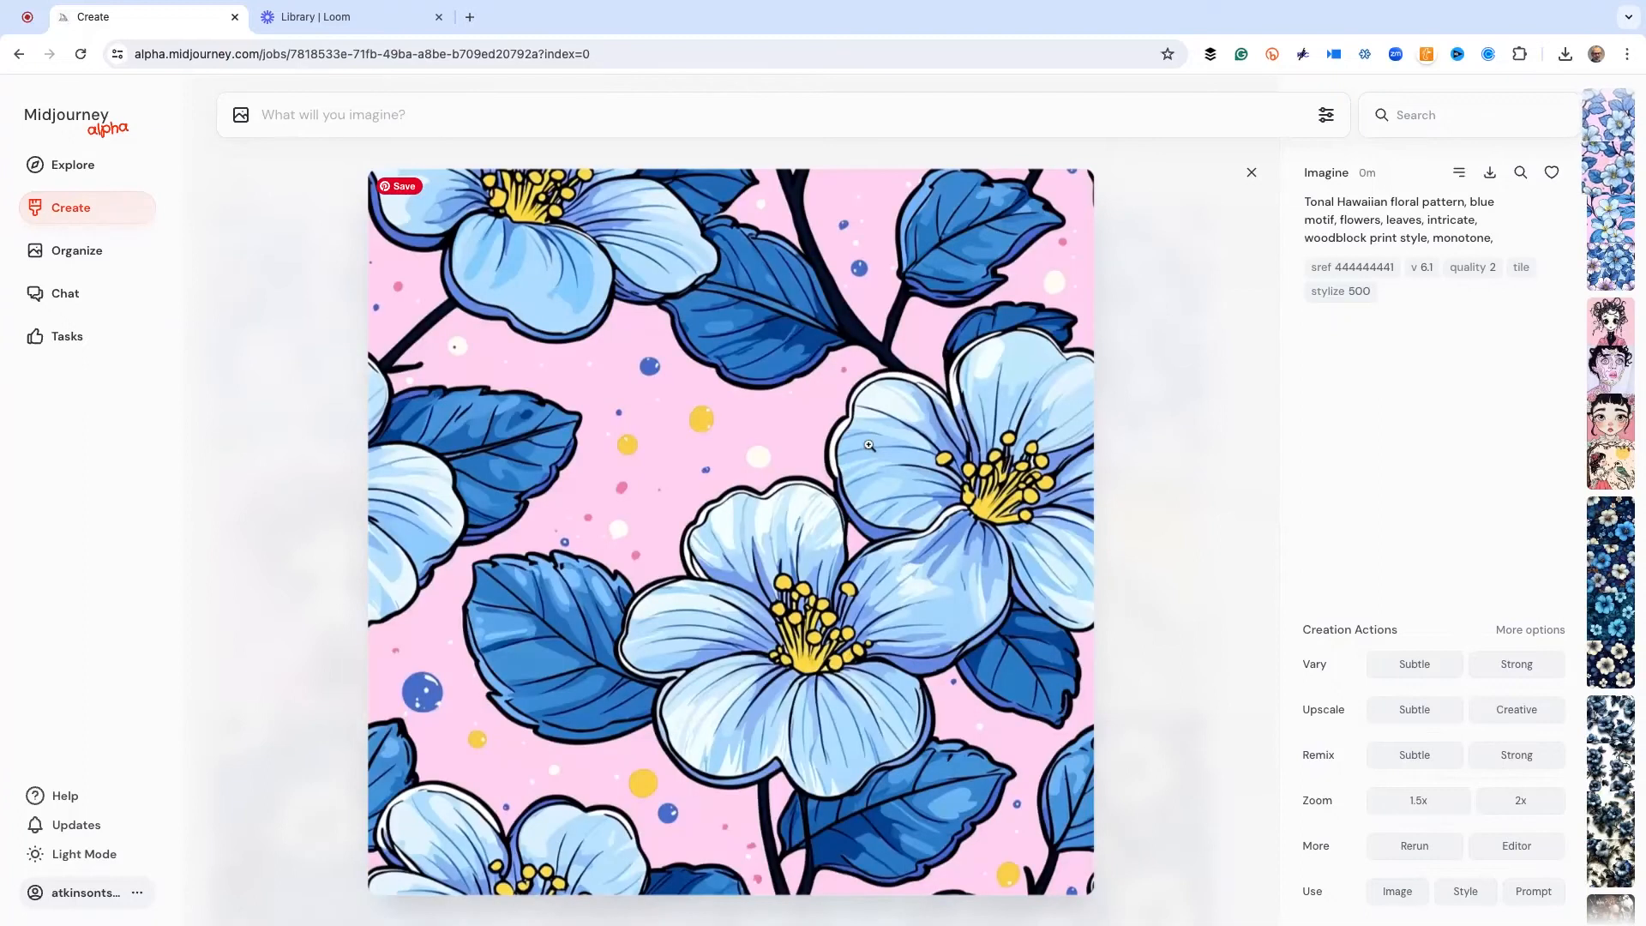
key(Right)
key(Right)
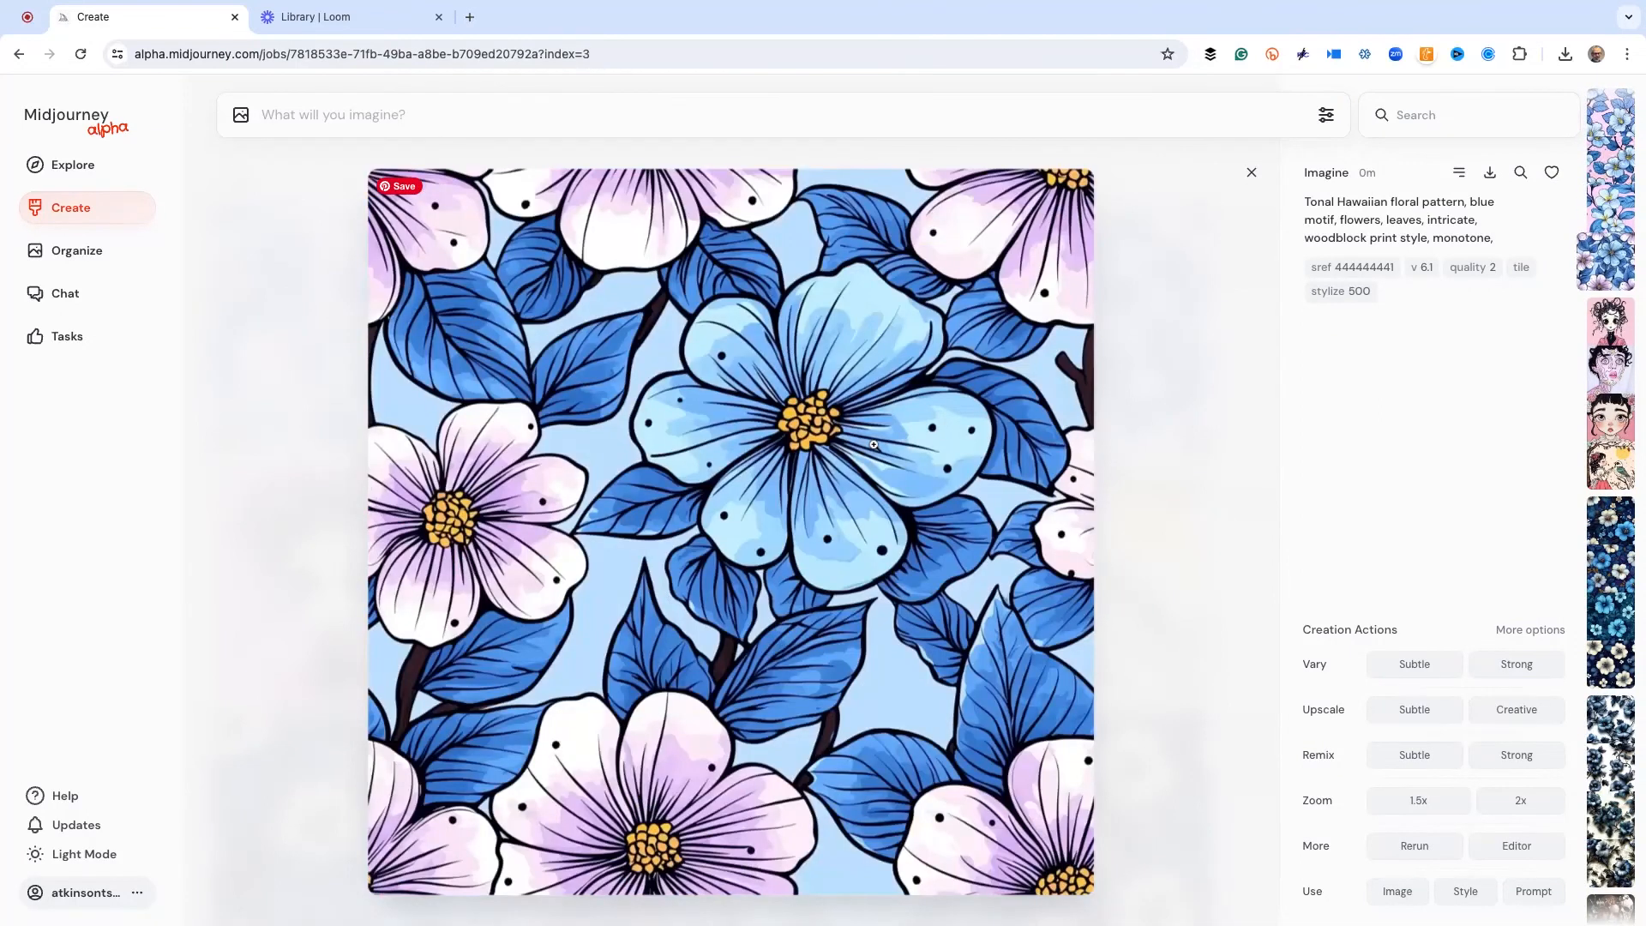
key(Right)
key(Left)
key(Left)
key(Right)
key(Right)
key(Right)
key(Left)
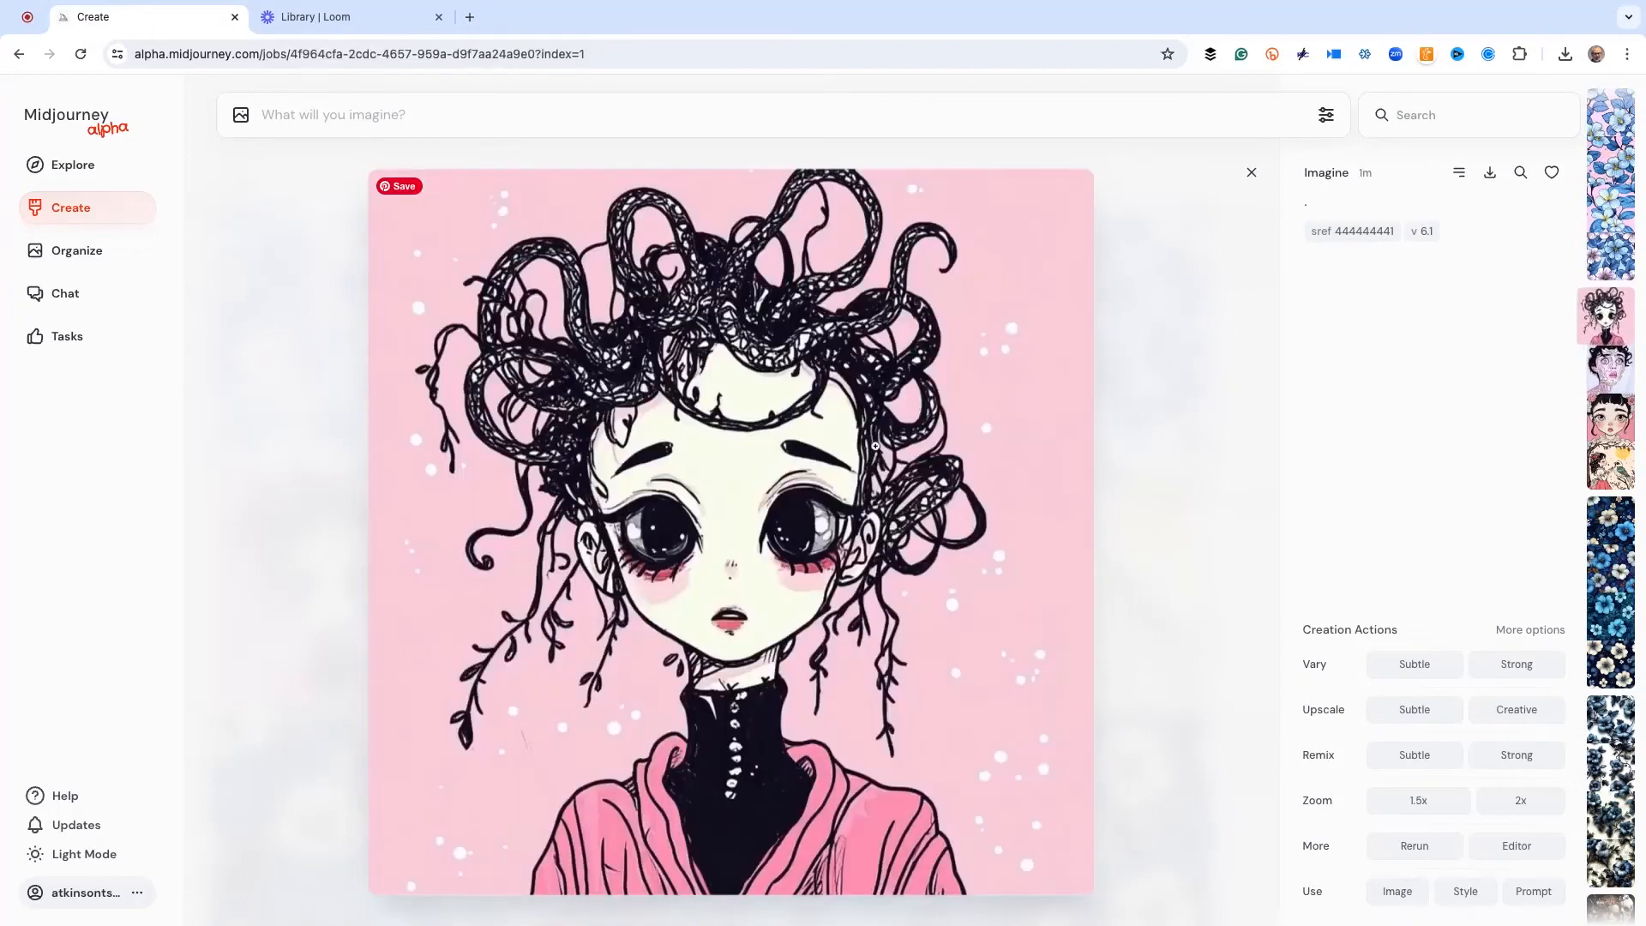
click(1152, 384)
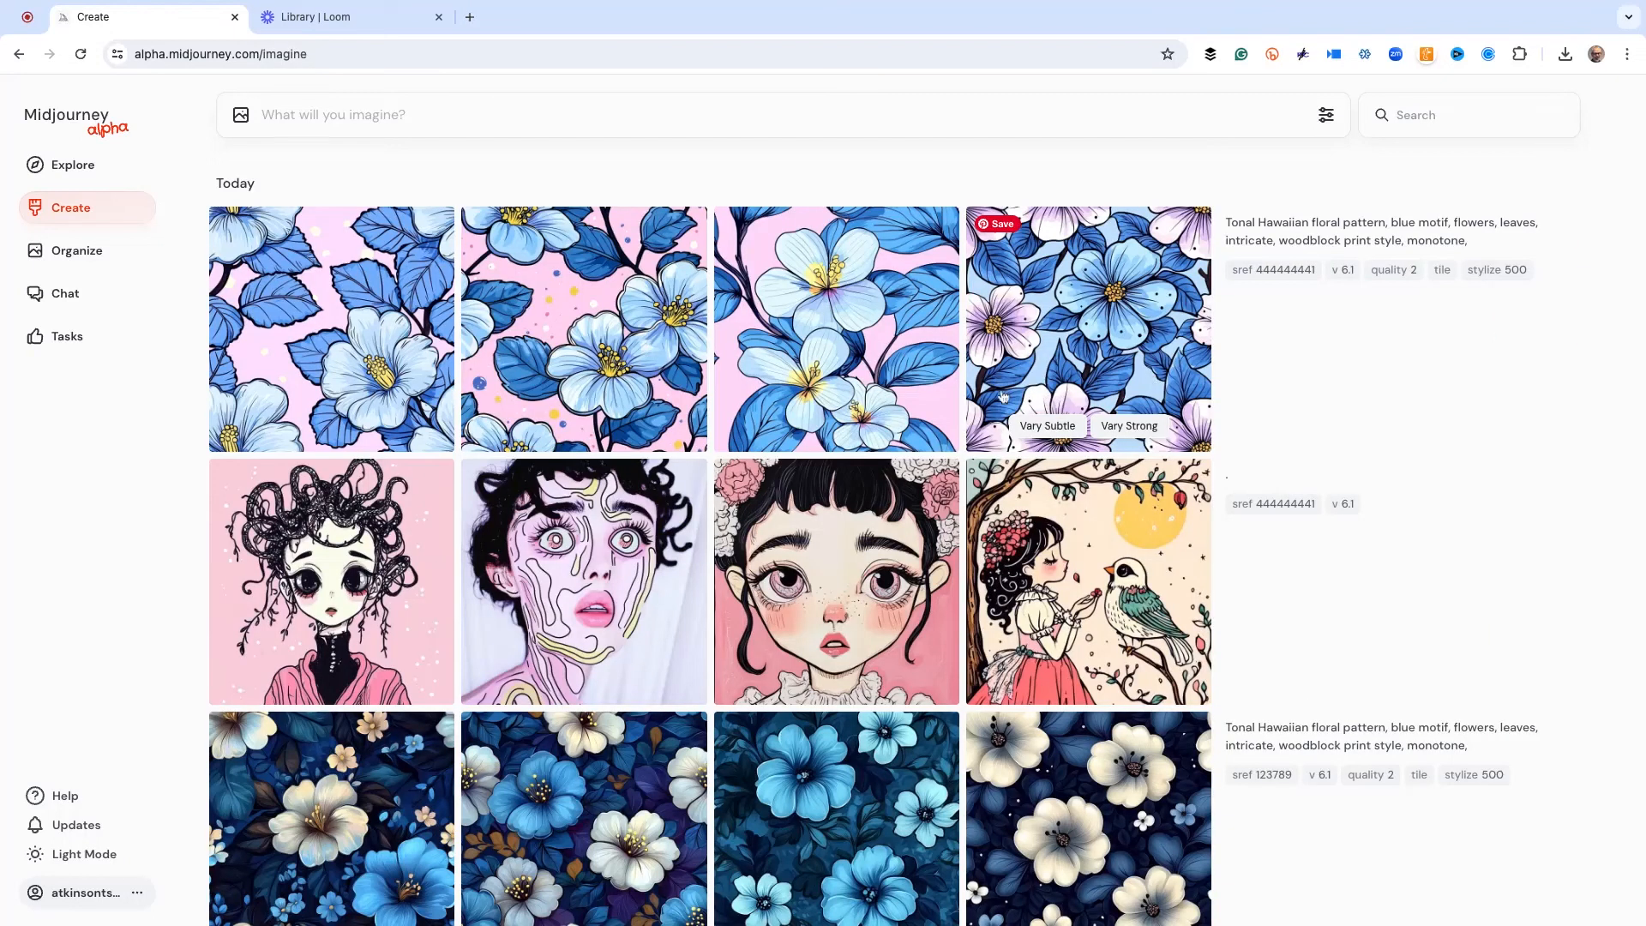